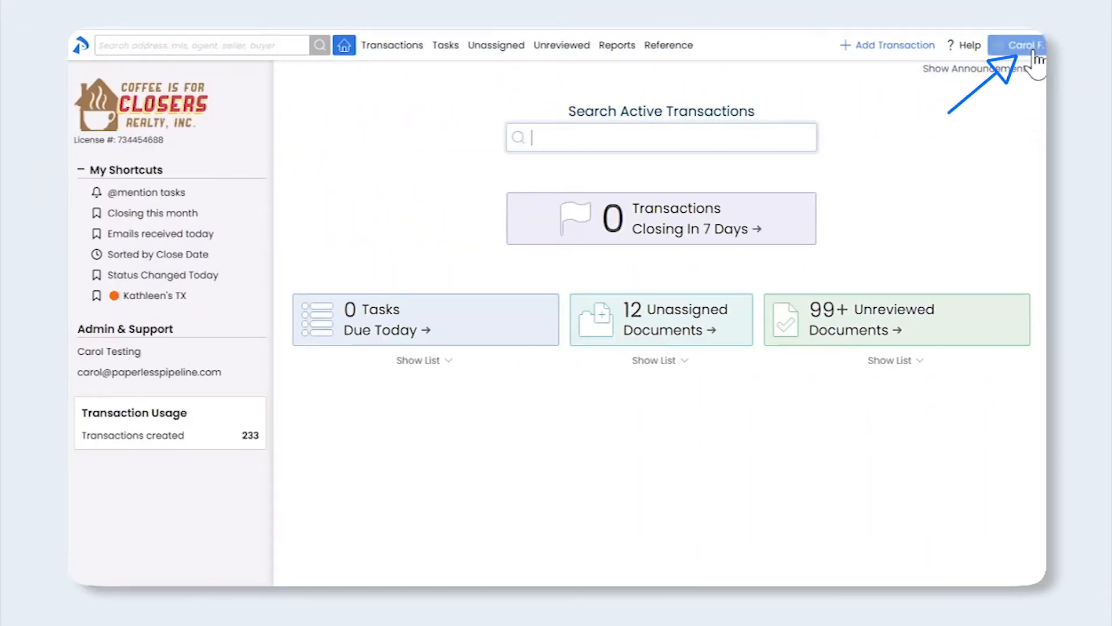
Open the commission and CDA settings of the Allen location from the admin settings.
left_click(1035, 47)
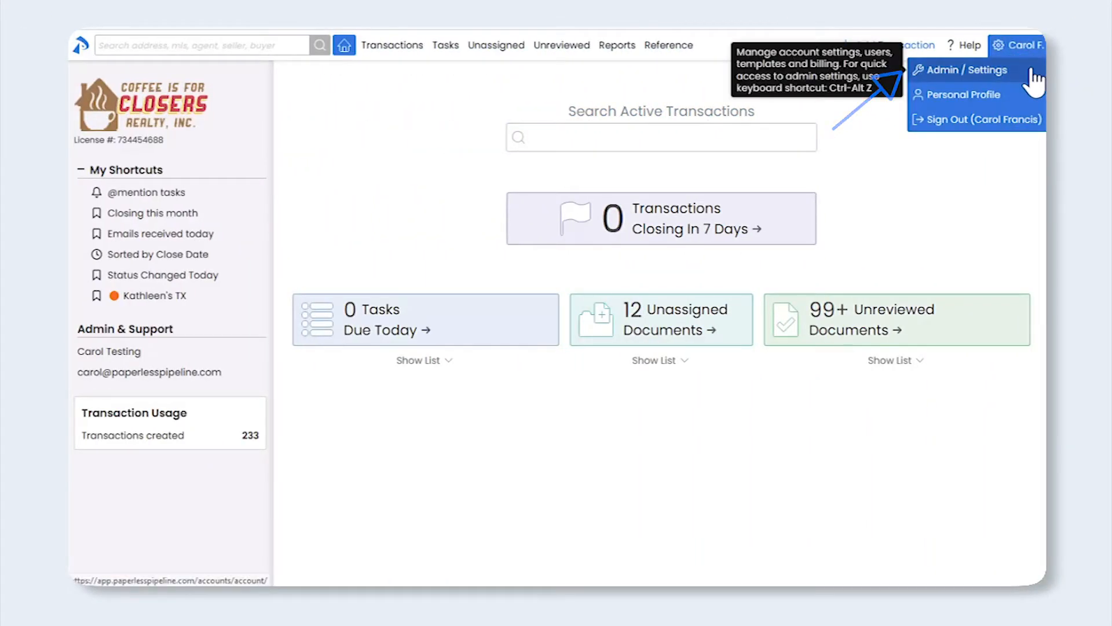
left_click(1035, 72)
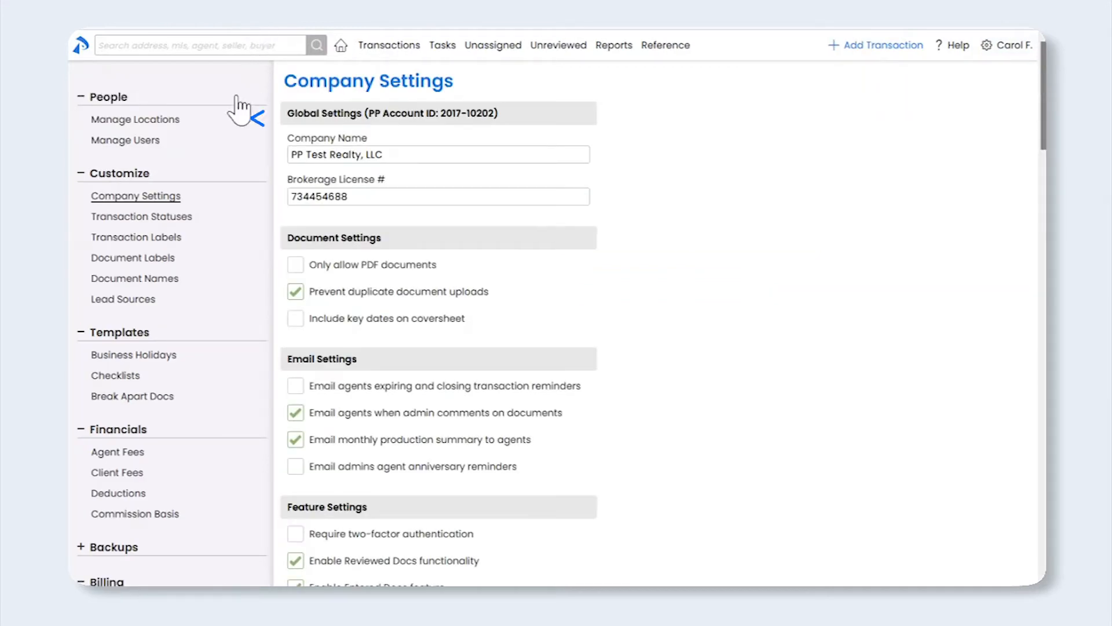
left_click(173, 121)
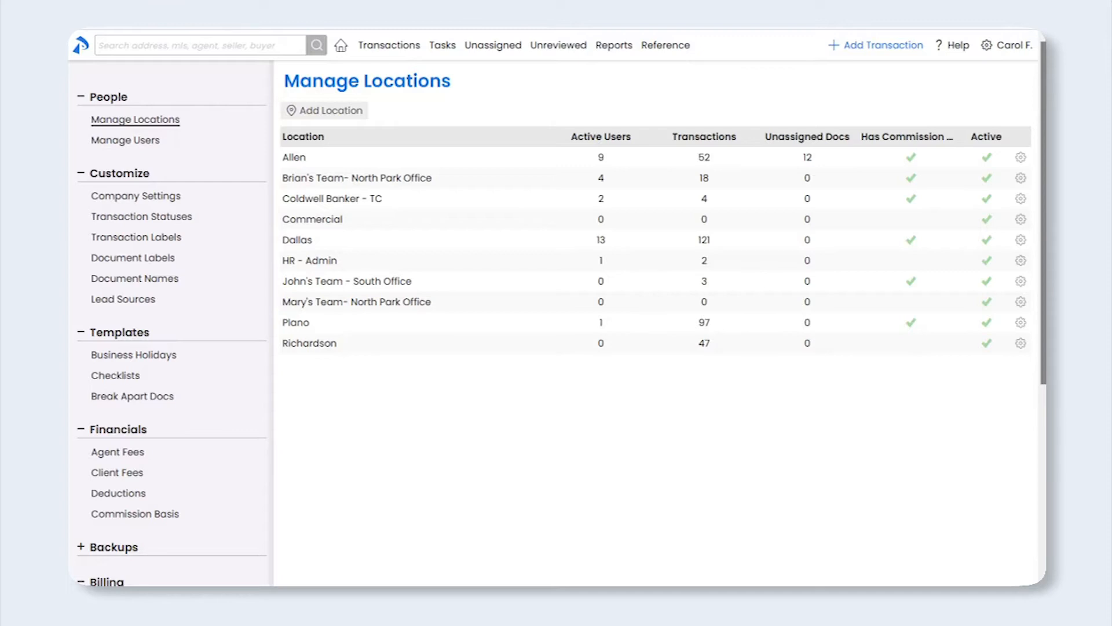
left_click(1022, 158)
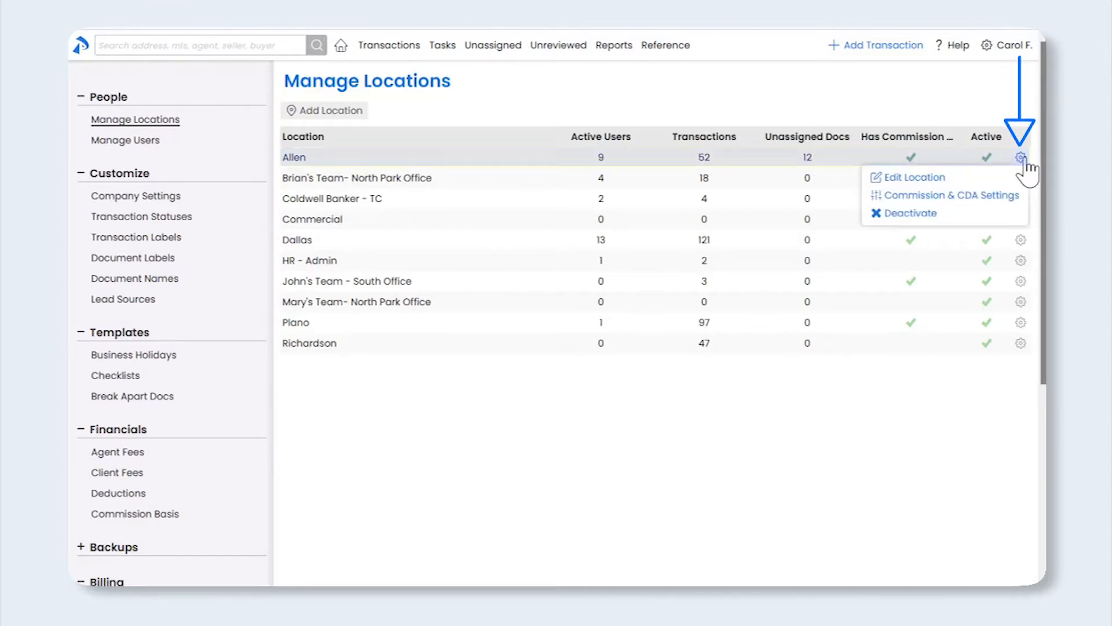
left_click(1015, 196)
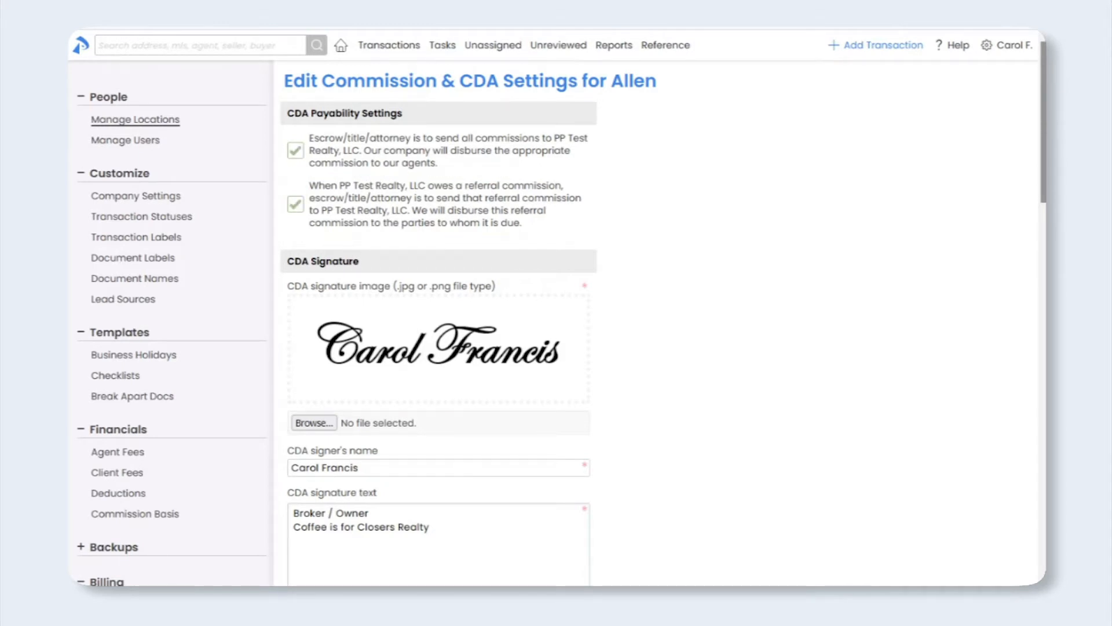
Enter "Coffee is for Closers Franchise Fee" as Allen's franchise fee custom name and save the location's commission settings.
scroll(1036, 231, "down", 3)
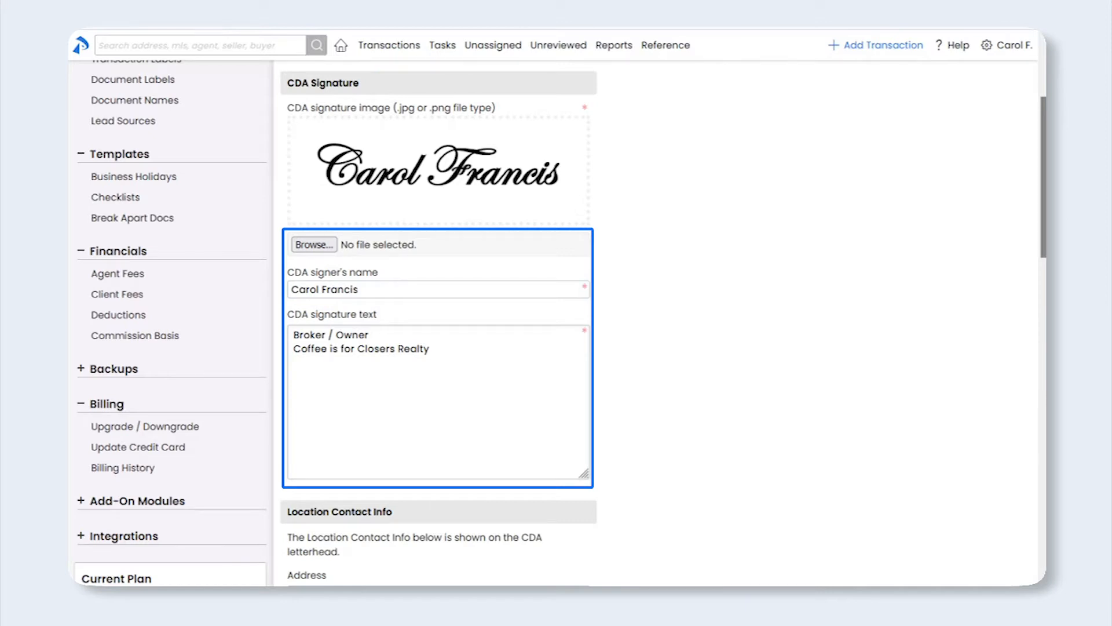
left_click_drag(1042, 205, 1033, 345)
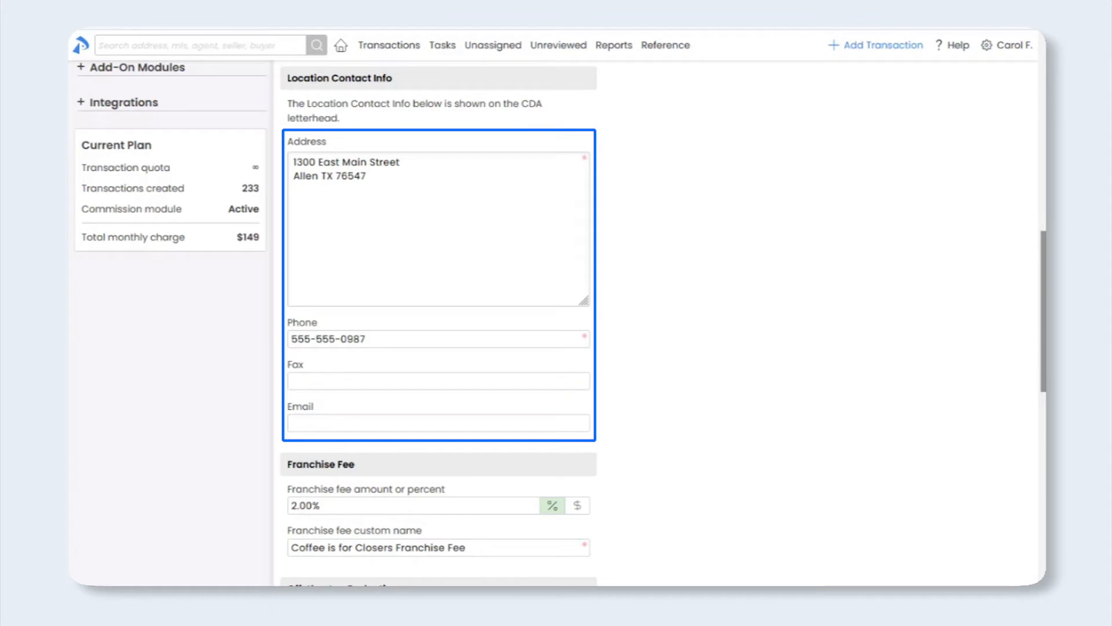
mouse_move(578, 170)
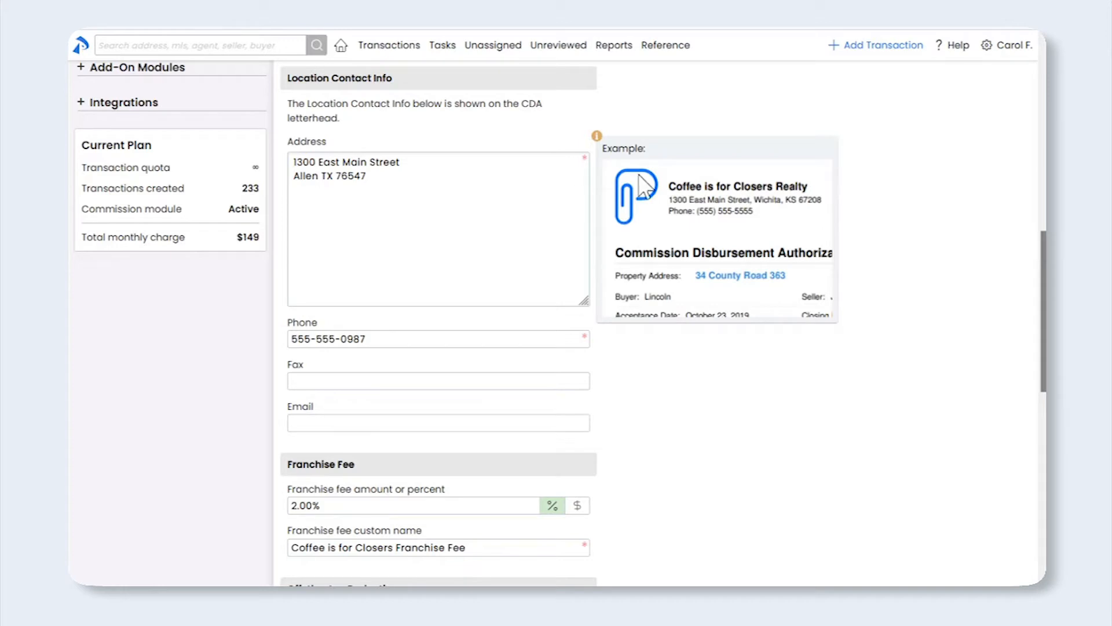
left_click_drag(1043, 269, 1027, 389)
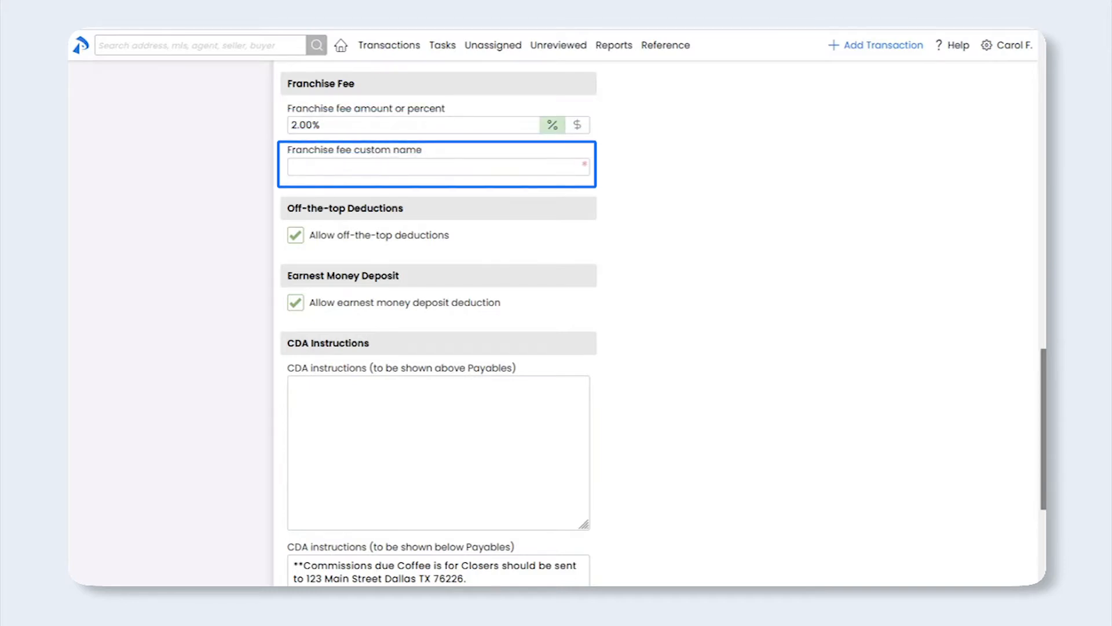
type("Coffee is for Close")
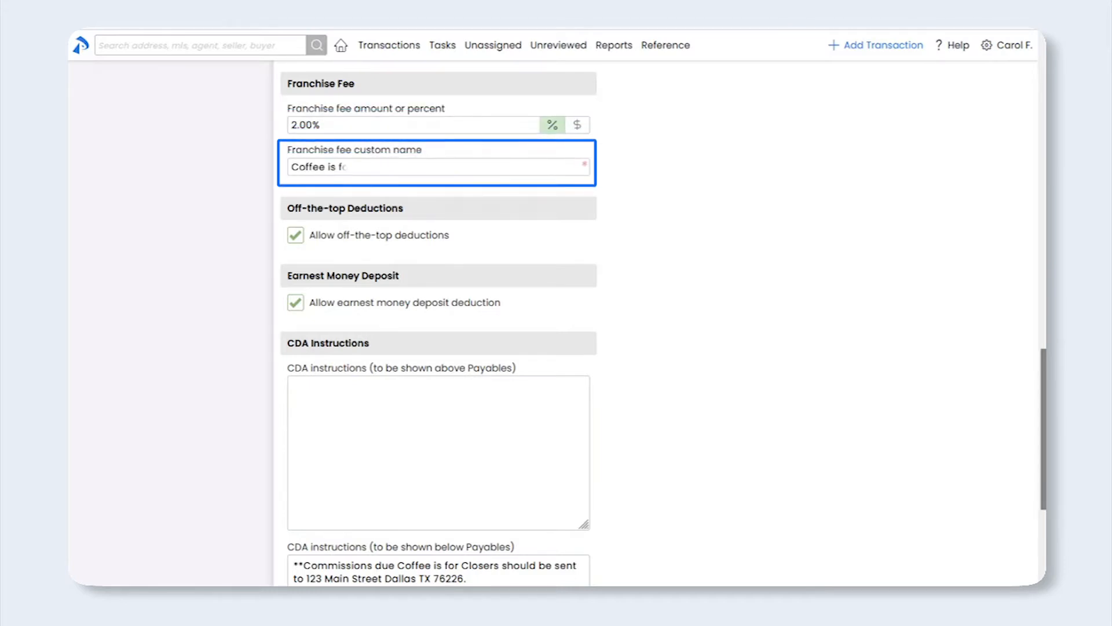
type("rs Franchise Fee")
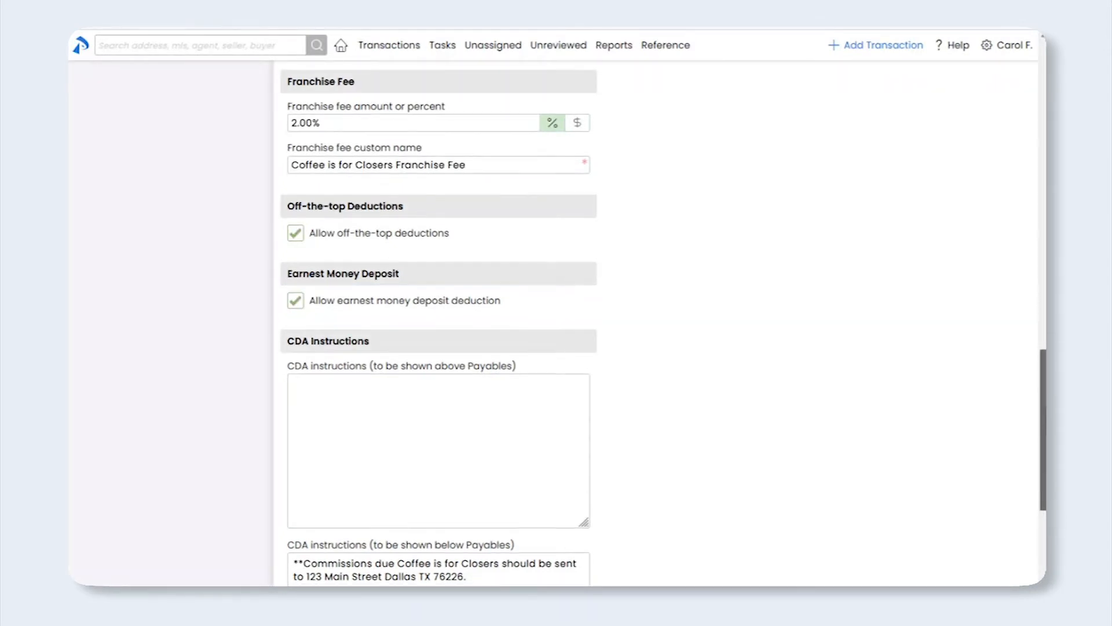
scroll(1036, 491, "down", 3)
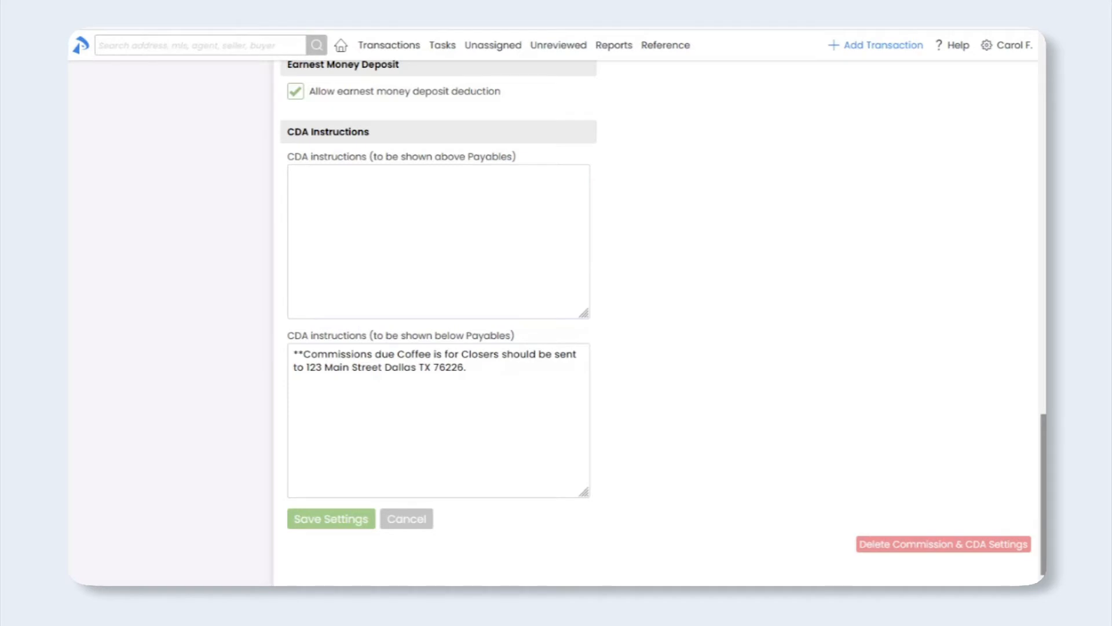
left_click(347, 519)
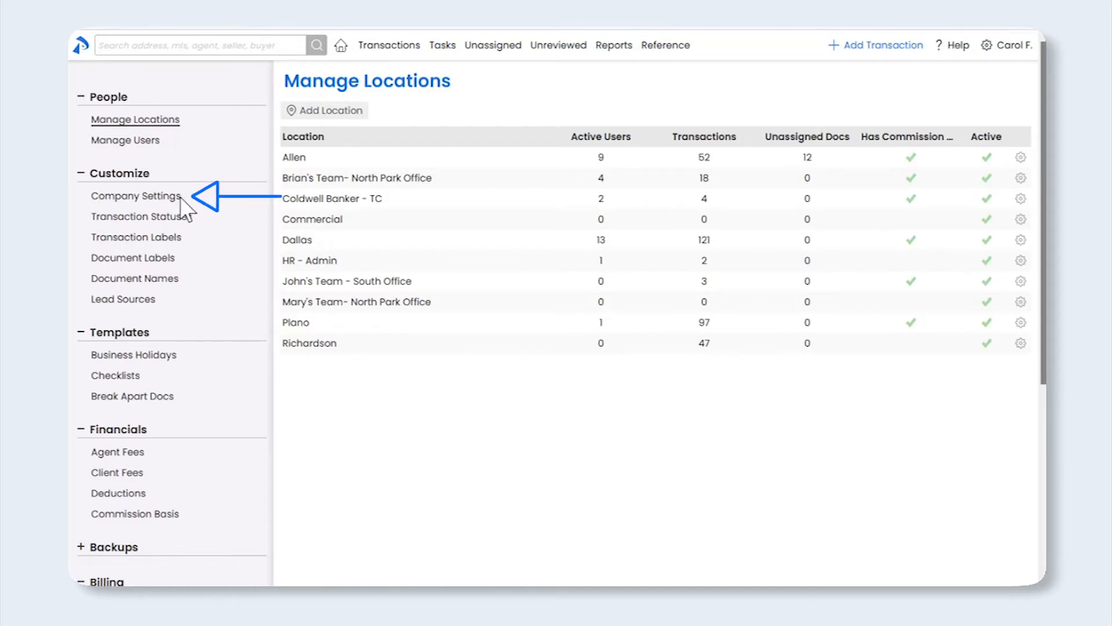
Open the company settings and go to the Financial Settings section.
left_click(141, 200)
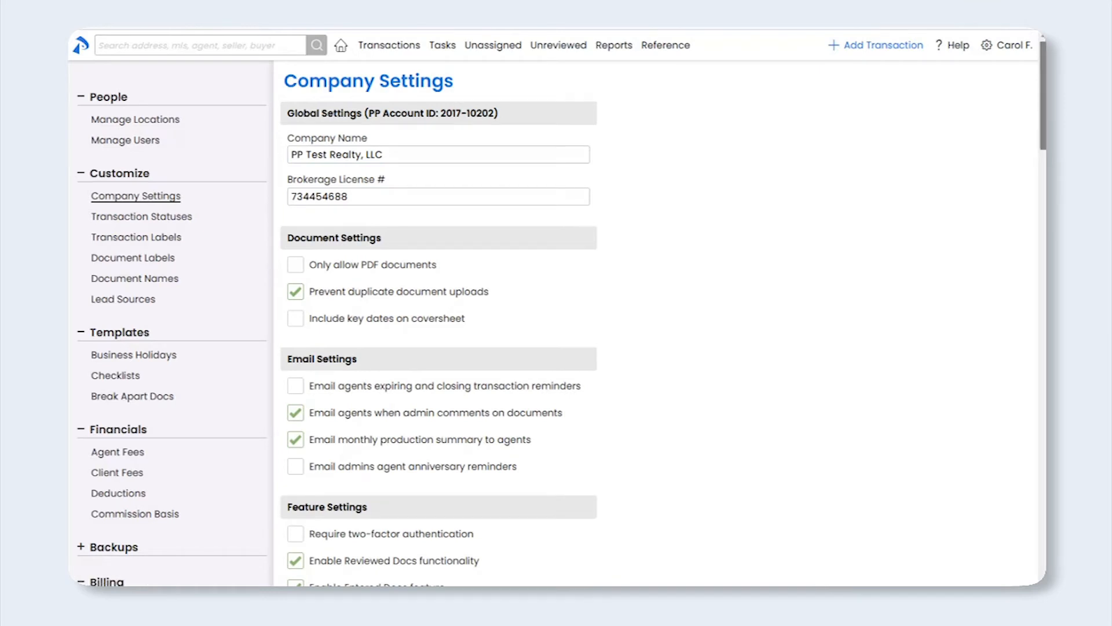
scroll(1030, 168, "down", 4)
left_click_drag(1029, 167, 1029, 175)
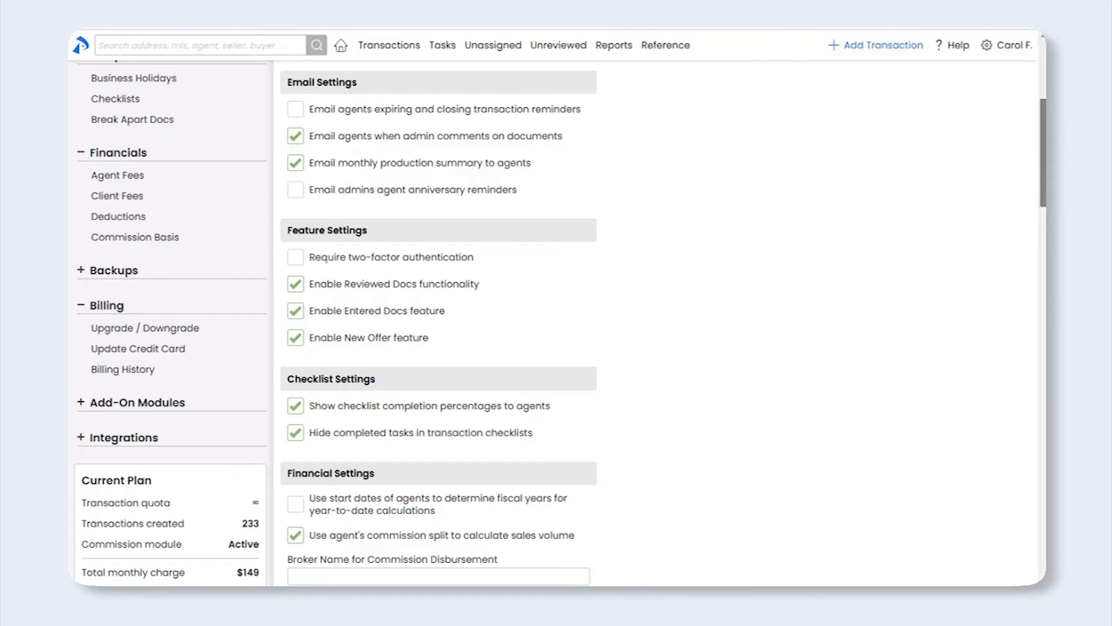
left_click_drag(1042, 164, 1037, 252)
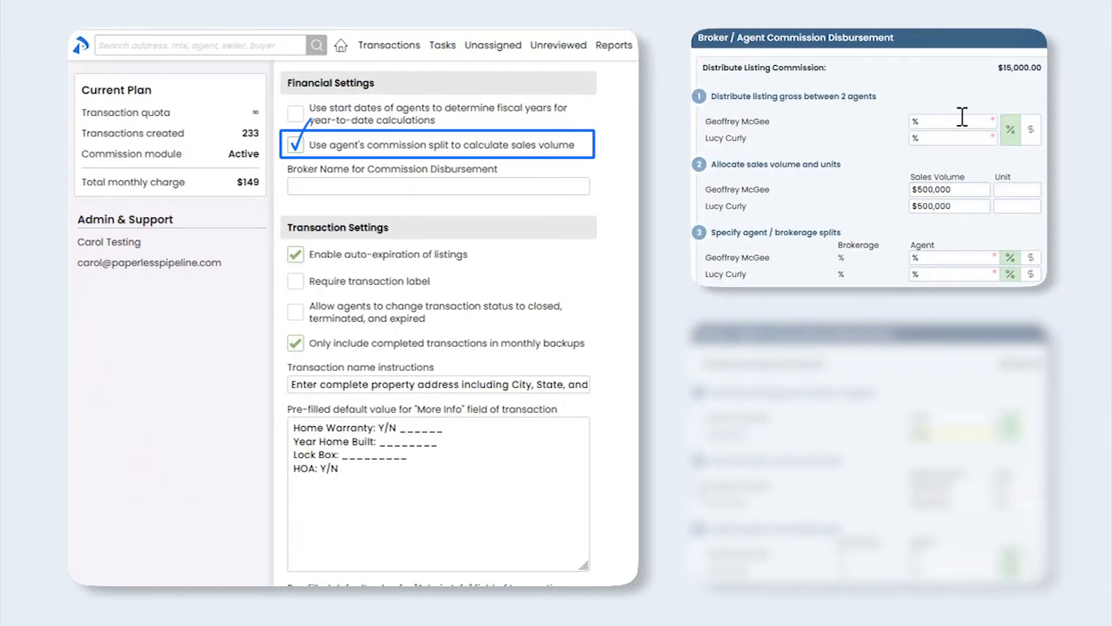
In the disbursement example using the agent's commission split for sales volume, distribute 50% of the listing gross to each agent.
left_click(962, 119)
type("50")
left_click(957, 138)
type("50")
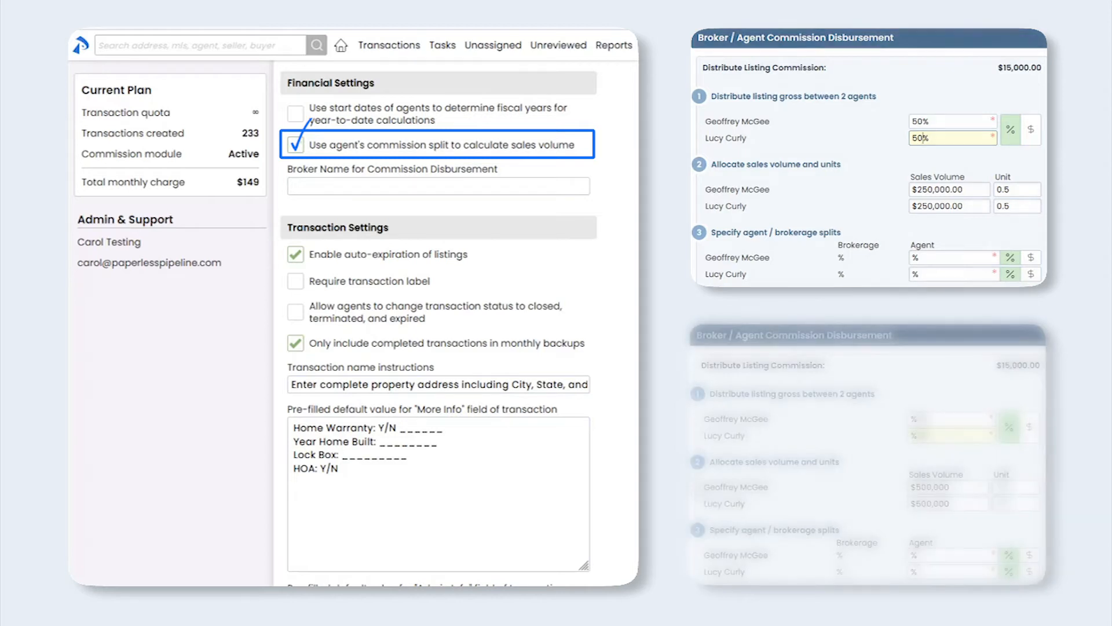
In the disbursement example without commission-split sales volume, distribute 50% of the listing gross to each of the two agents.
left_click(932, 418)
type("50")
left_click(930, 435)
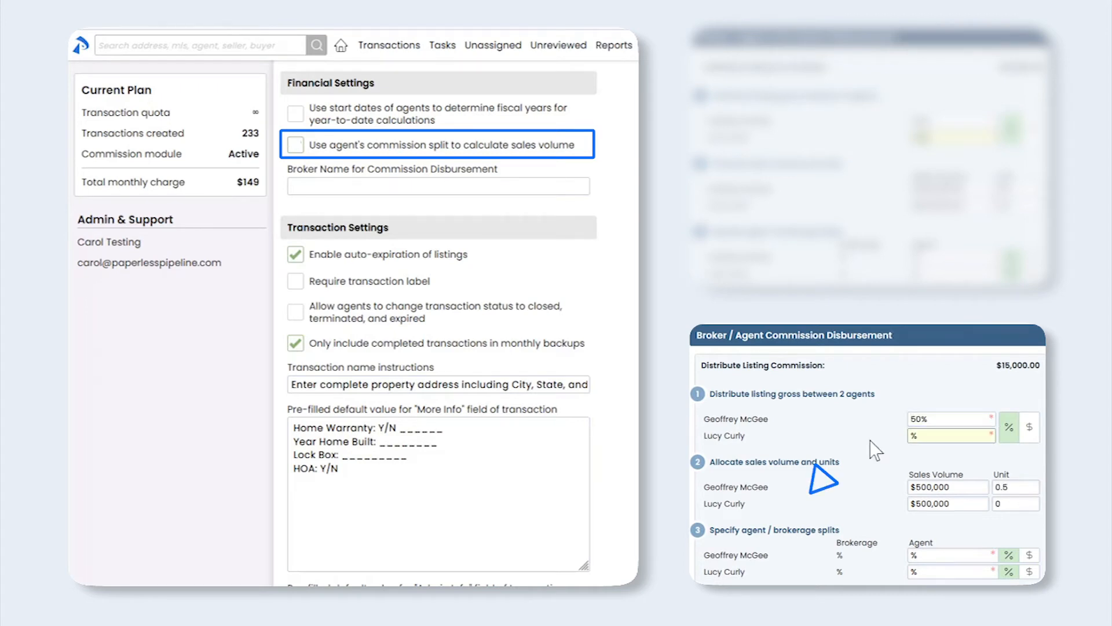
type("50")
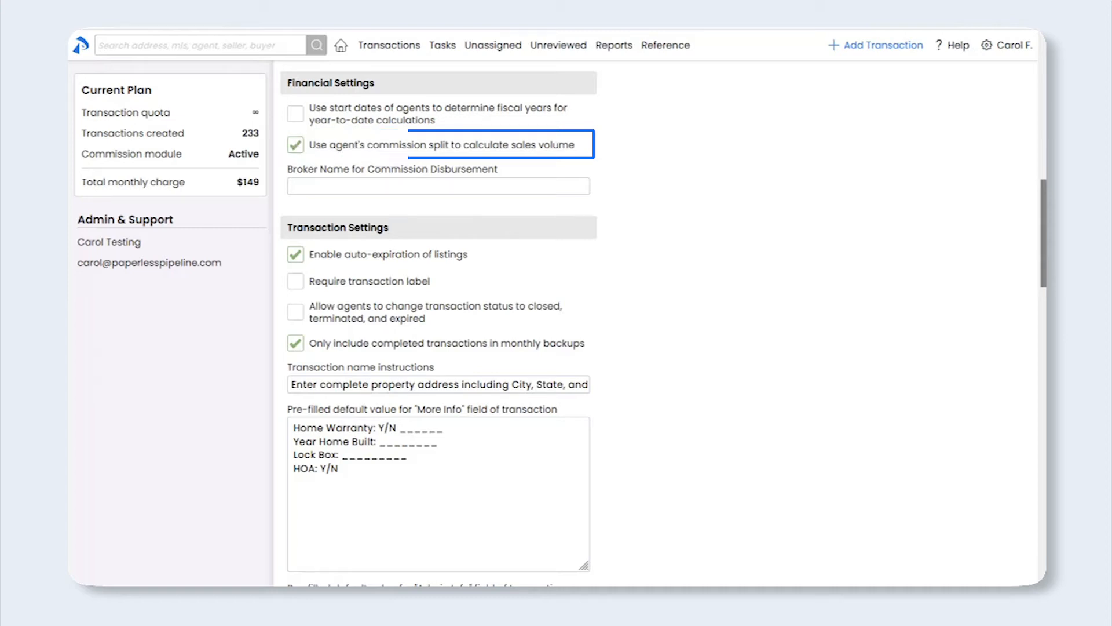
Save the company settings with the agent's commission split used to calculate sales volume.
left_click_drag(1045, 243, 591, 564)
left_click(355, 544)
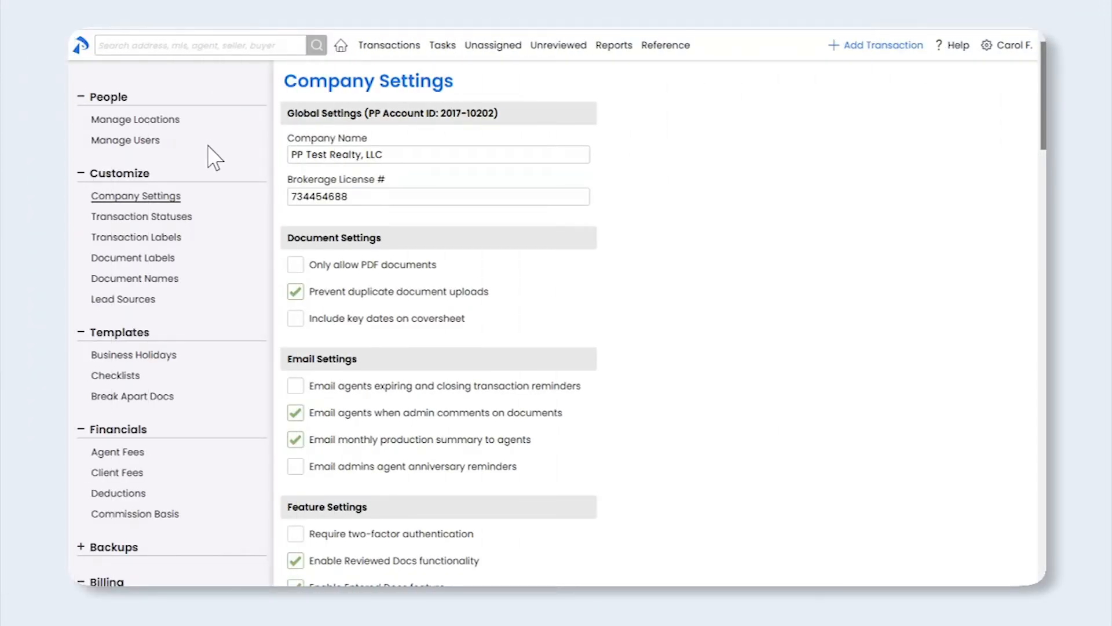
Open the user record of the agent at the Allen location and set the commission percent to 75%.
left_click(158, 141)
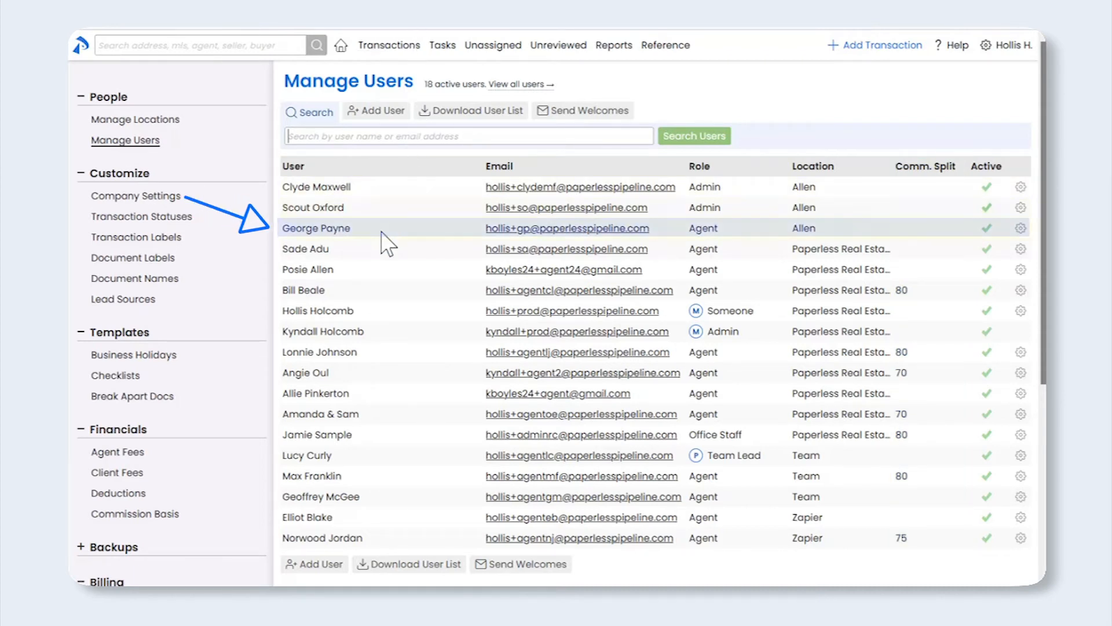
left_click(342, 233)
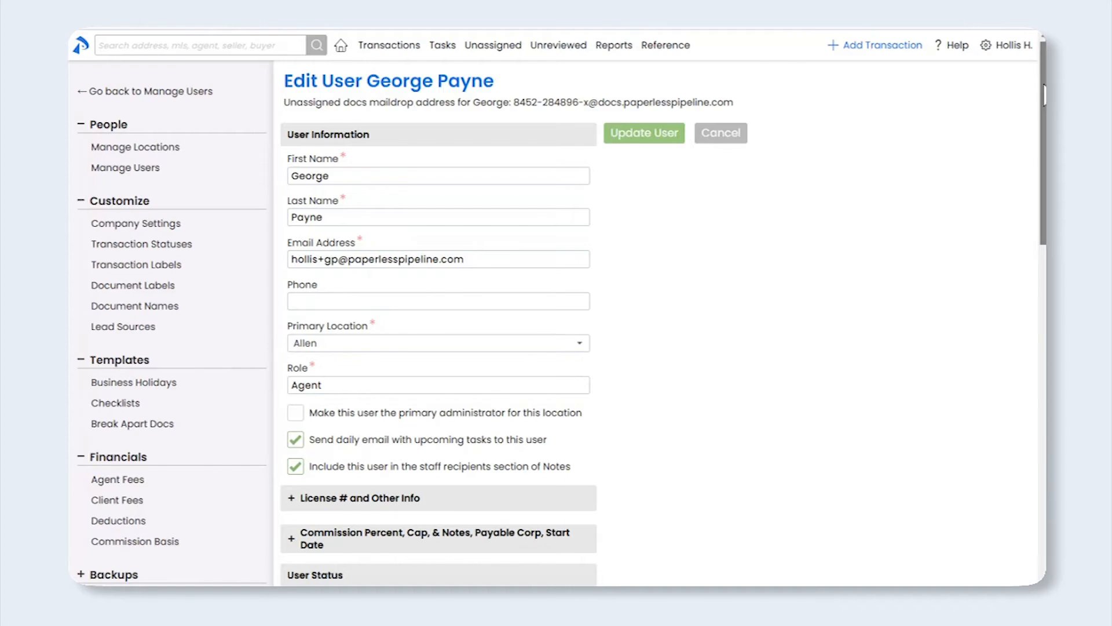
scroll(556, 313, "down", 2)
scroll(1041, 236, "down", 5)
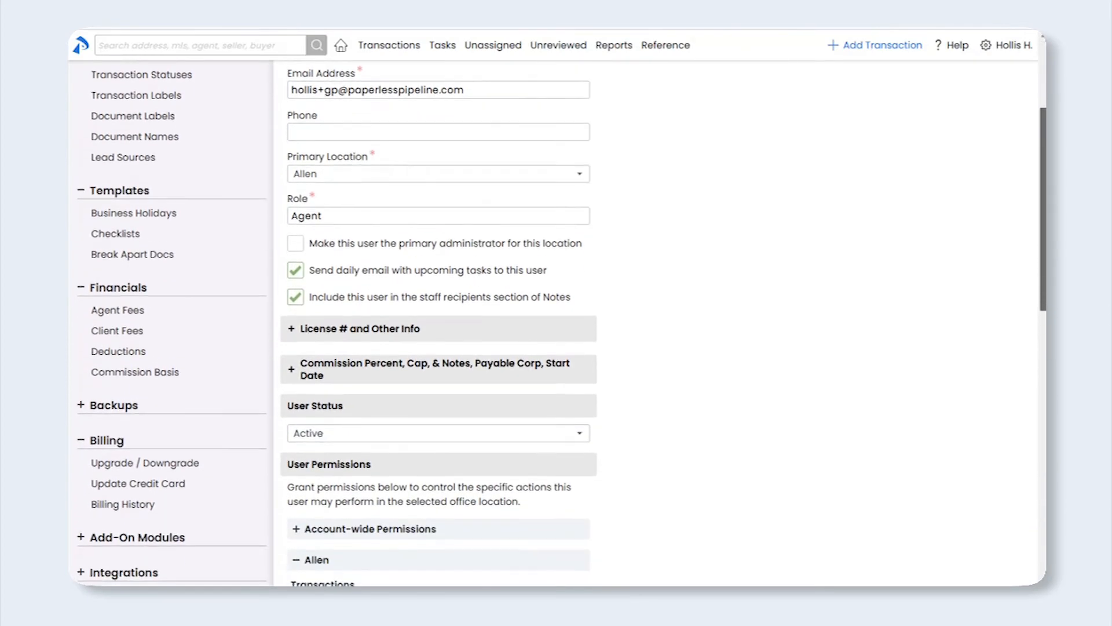
left_click_drag(1041, 236, 1044, 275)
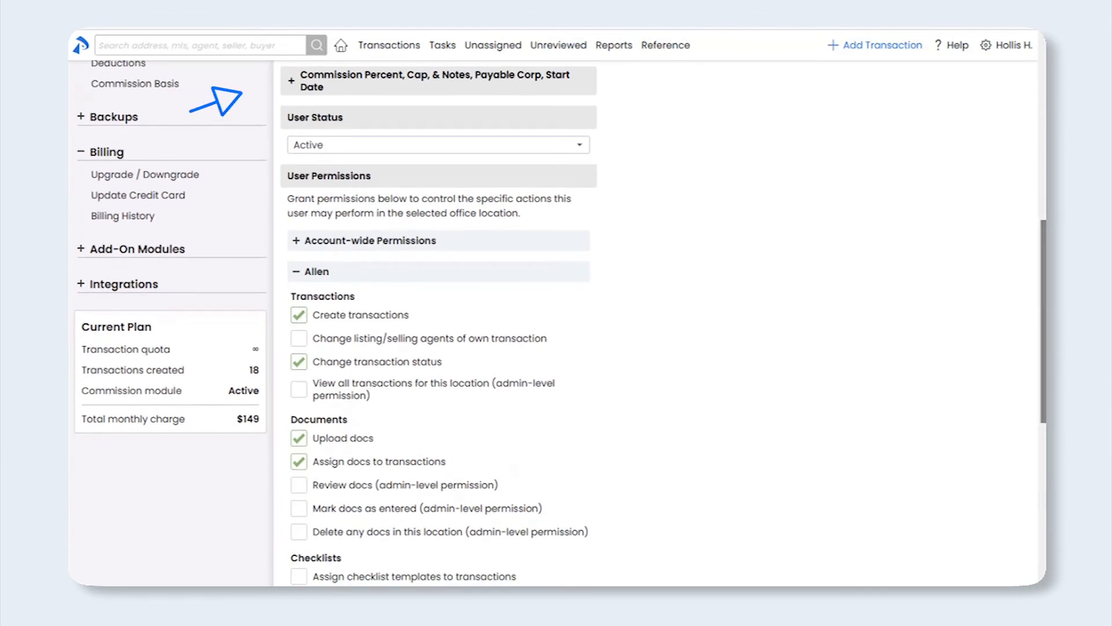
left_click(296, 81)
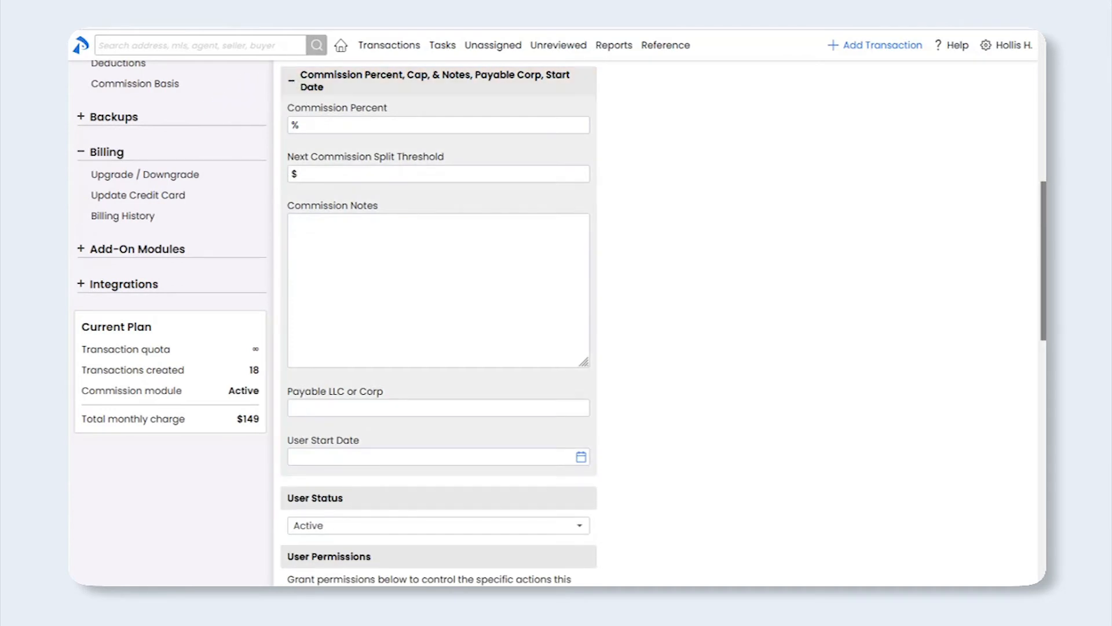
left_click(449, 119)
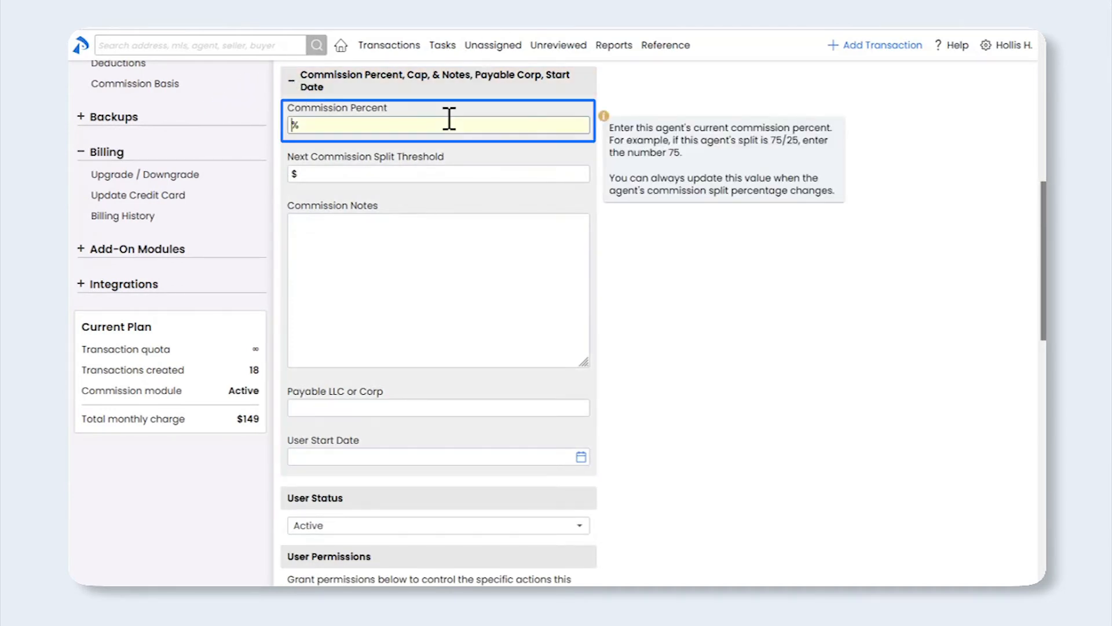
type("75")
left_click(452, 107)
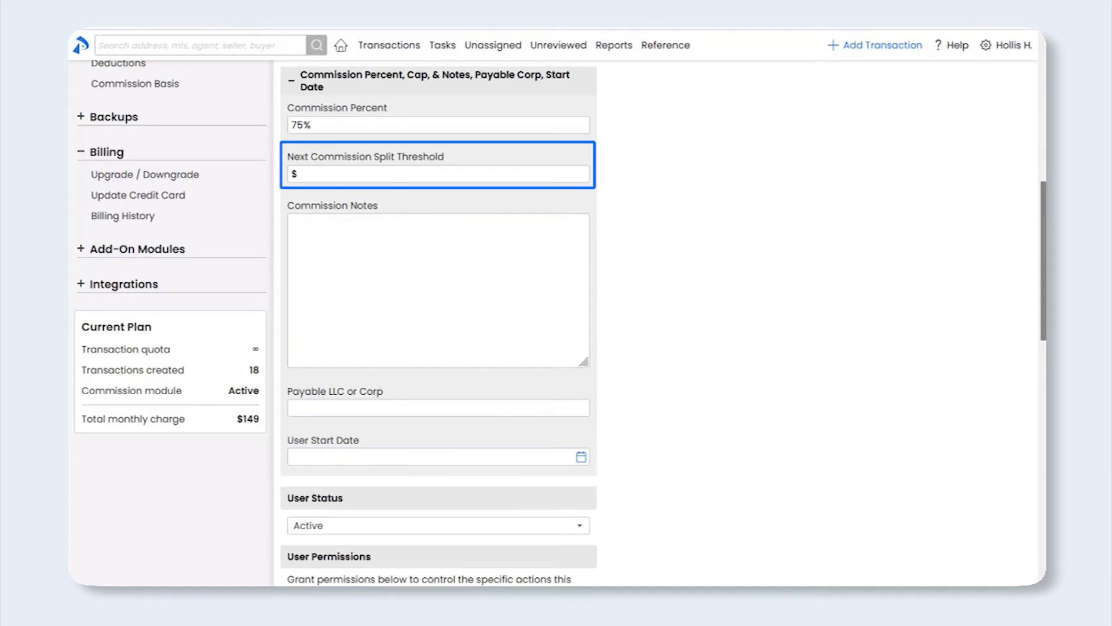
Set the next commission split threshold to $20,000 and add notes "75/25 split up to $20k", "90/10 split after $20k", "Collect $140 TX Fee from Agent".
left_click(354, 173)
type("20000")
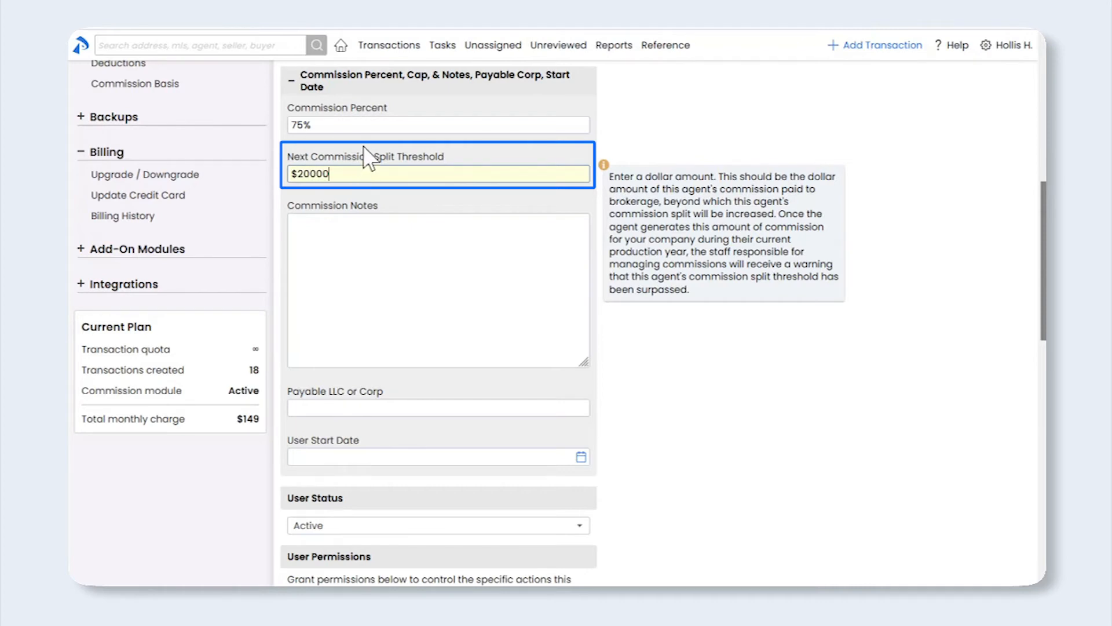
left_click(363, 146)
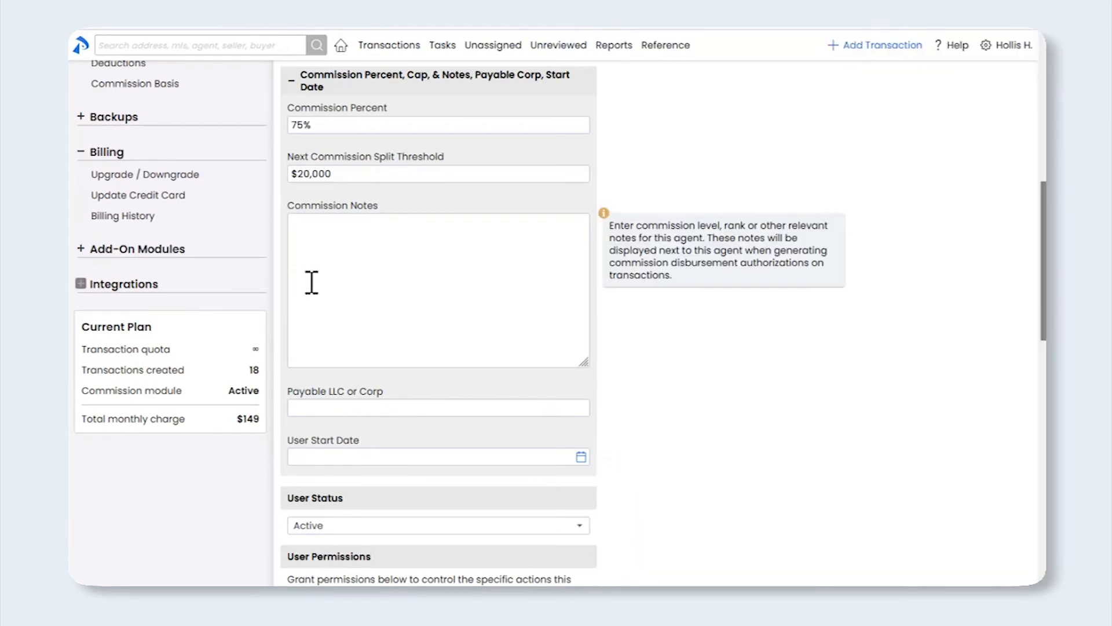
left_click(313, 282)
type("75/25 split up to $20k 90/10 split after $20k Collect $140 TX Fee from Agent")
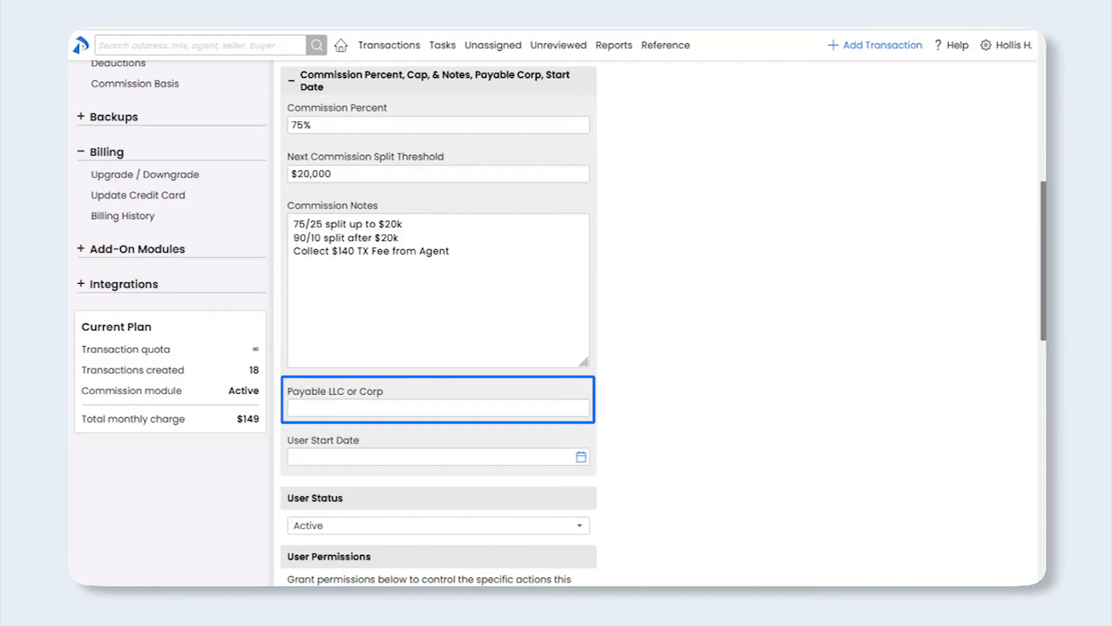
Enter "GP Realty, LLC." as the agent's payable LLC or corp and save the user record.
left_click(297, 410)
type("GP Realty, LLC.")
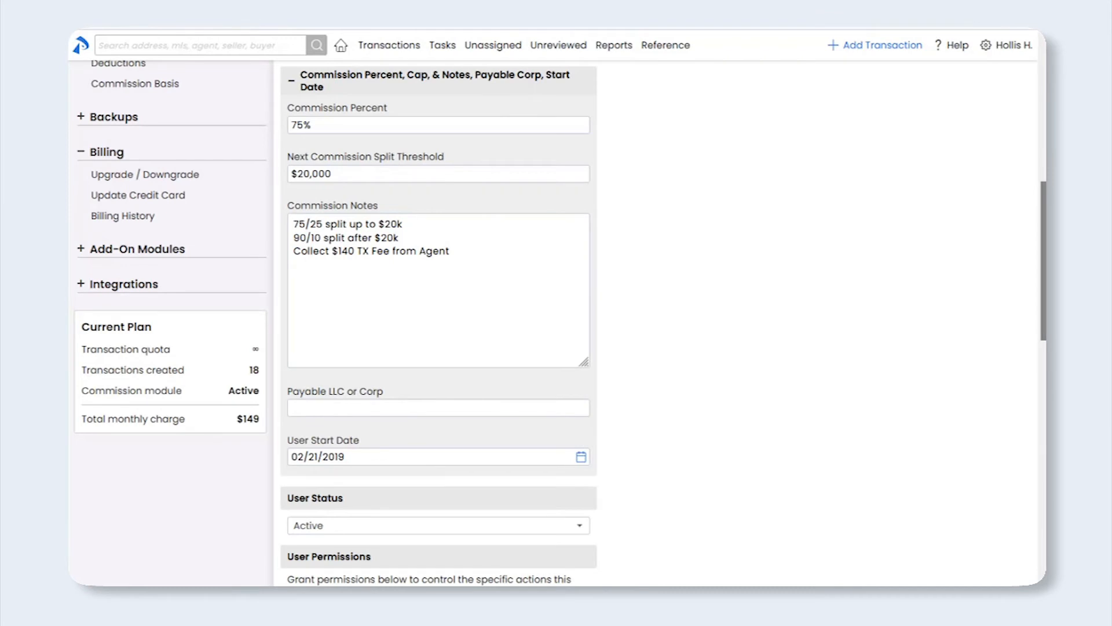
scroll(1035, 336, "down", 12)
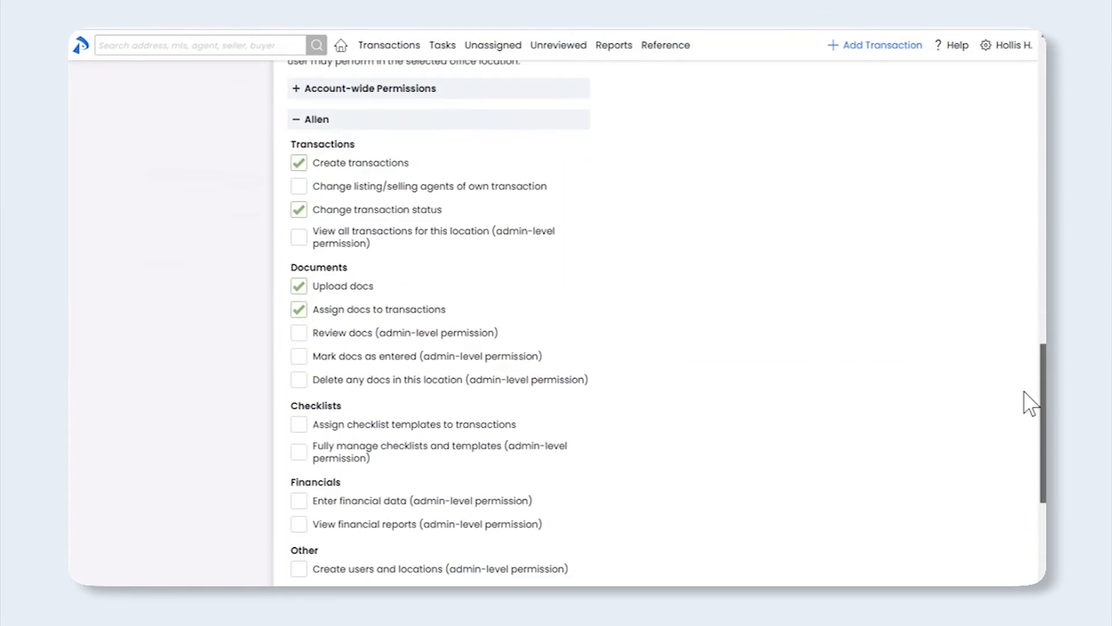
scroll(1024, 469, "down", 1)
left_click(342, 547)
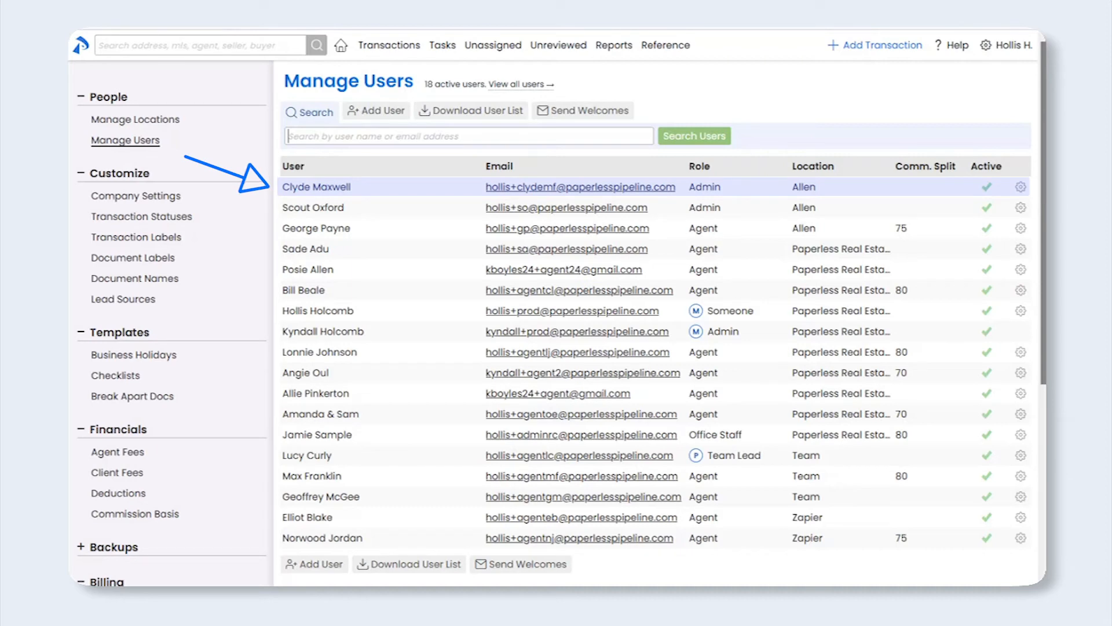
Grant the first listed Allen admin permission to enter financial data and view financial reports for Paperless Real Estate, and save the user.
left_click(328, 187)
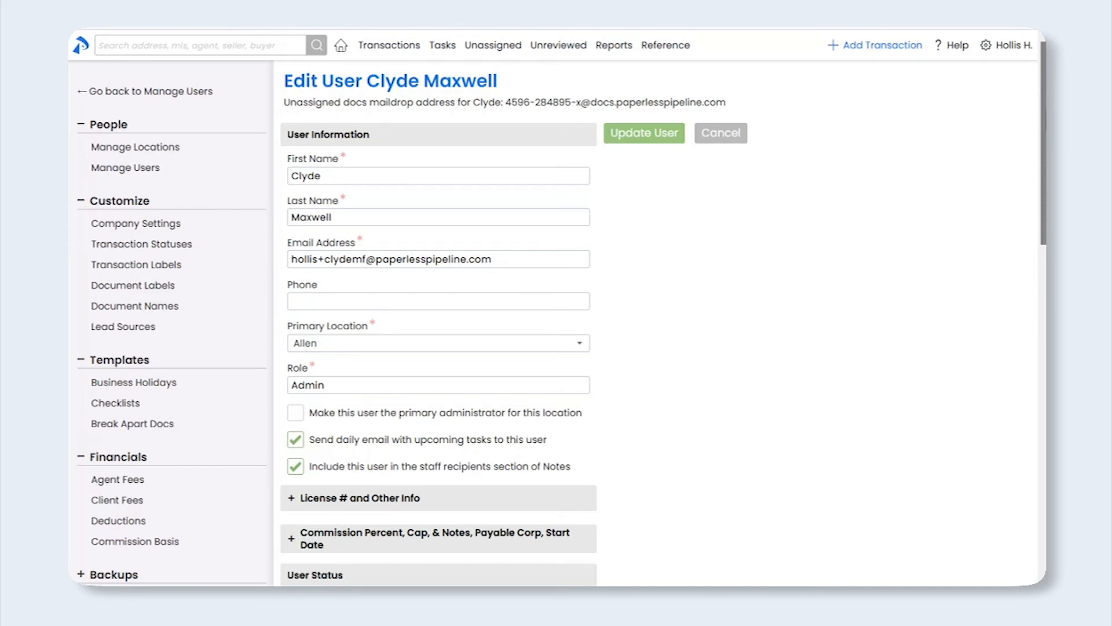
scroll(1031, 242, "down", 5)
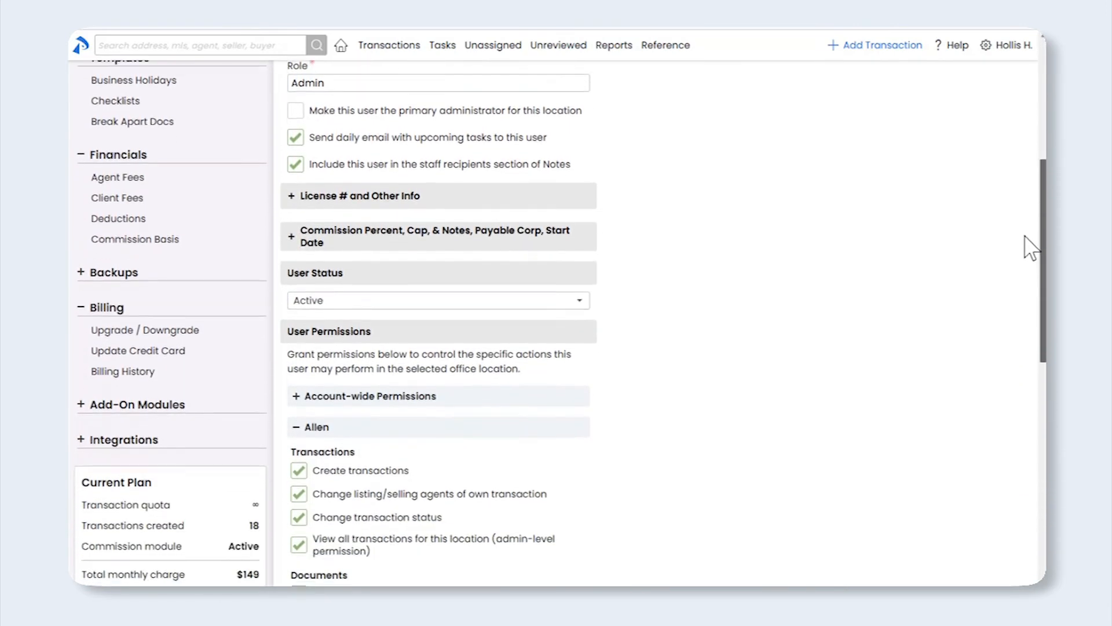
scroll(1031, 242, "down", 6)
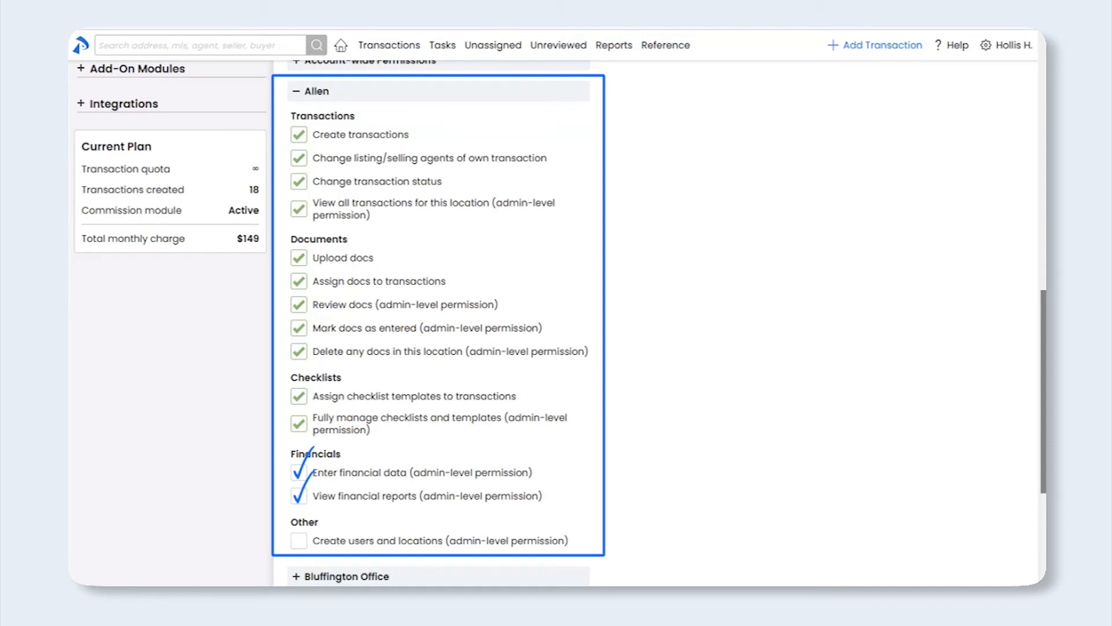
left_click_drag(1042, 422, 1040, 514)
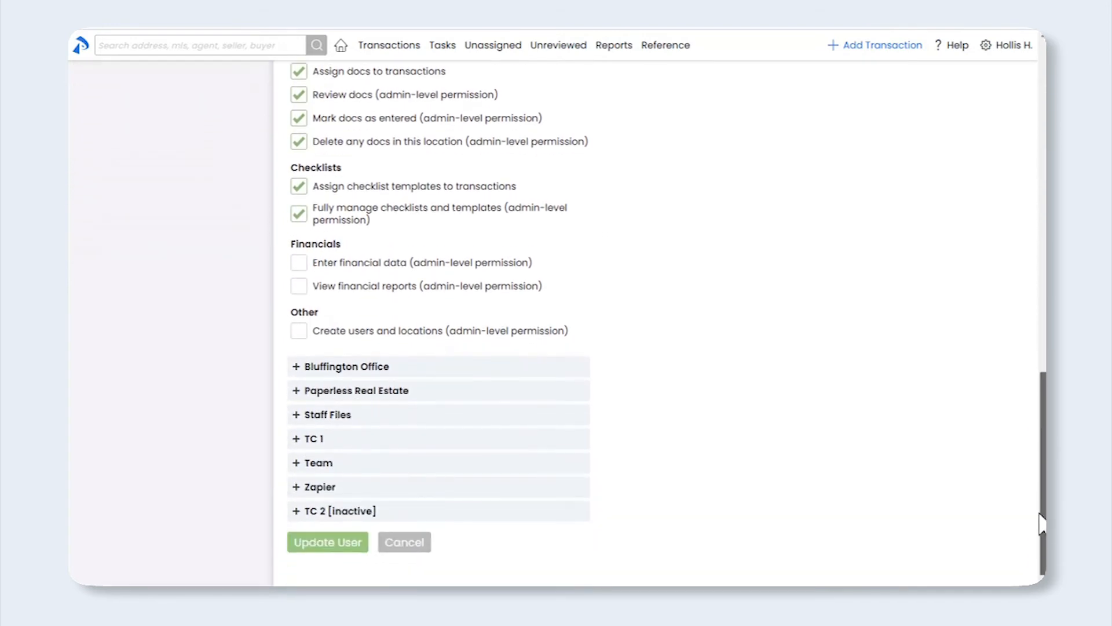
left_click(297, 392)
scroll(247, 412, "down", 8)
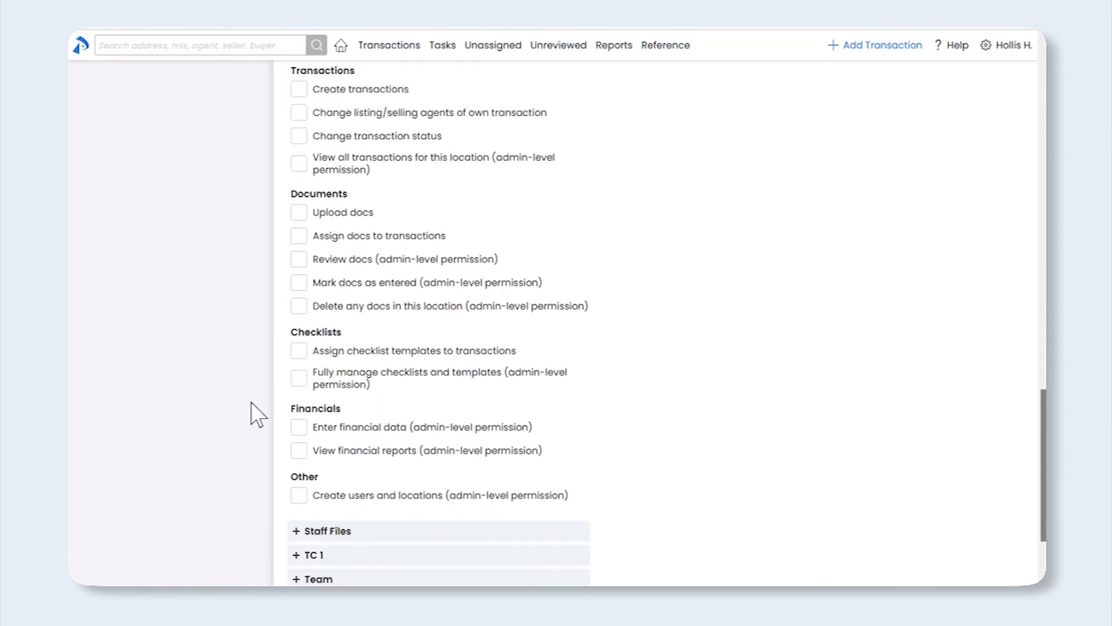
left_click(297, 316)
left_click(298, 336)
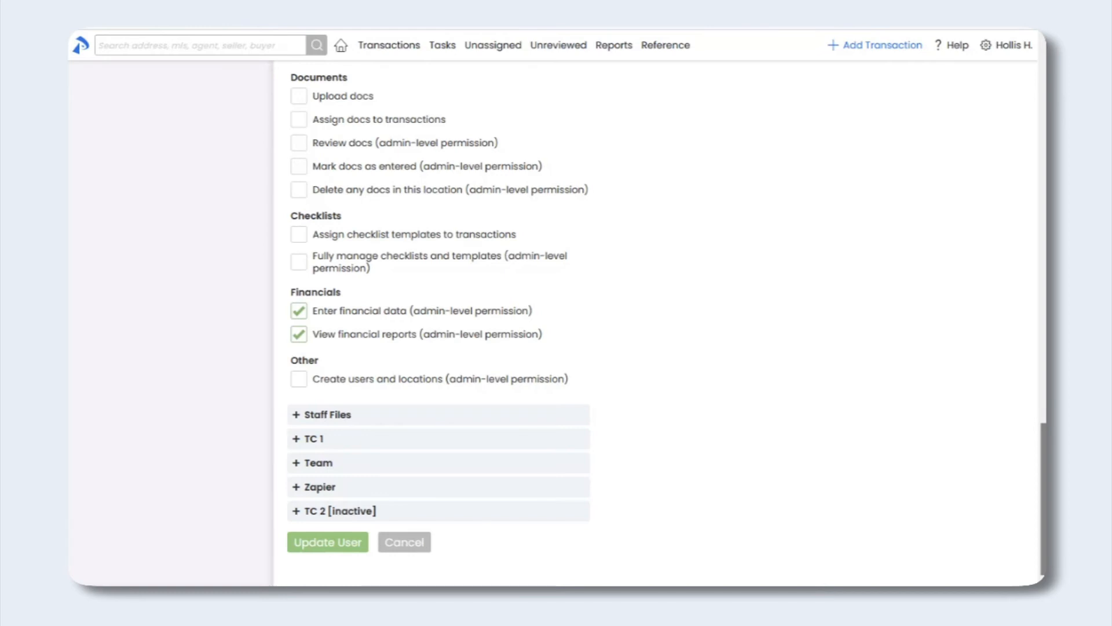
left_click(347, 546)
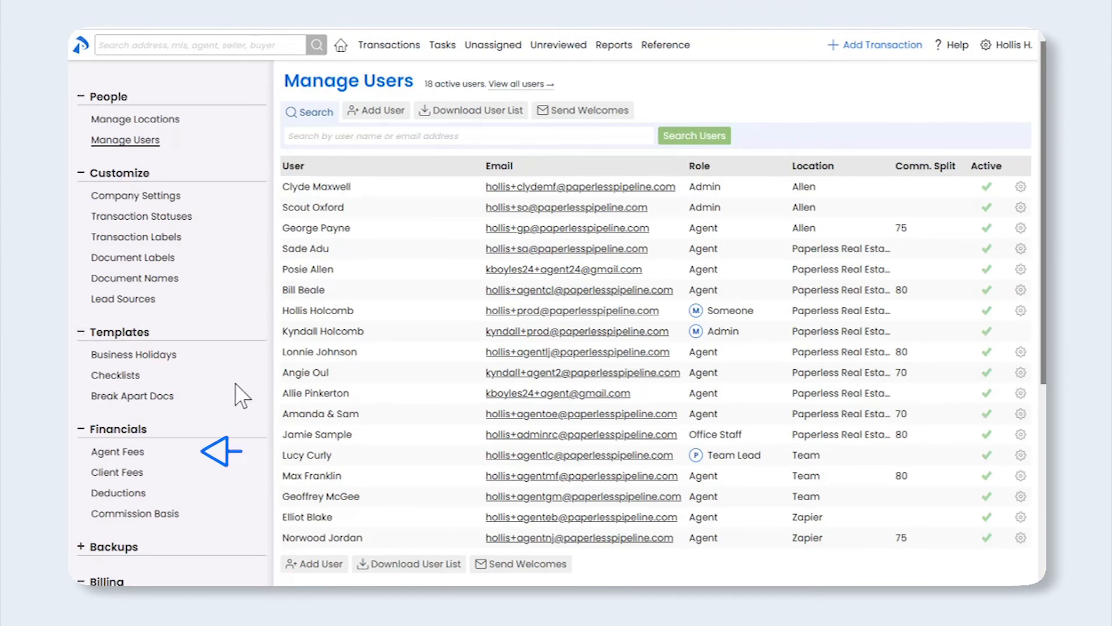
Open the agent fees settings and add a "Transaction Fee" with a default amount of $100.
left_click(144, 456)
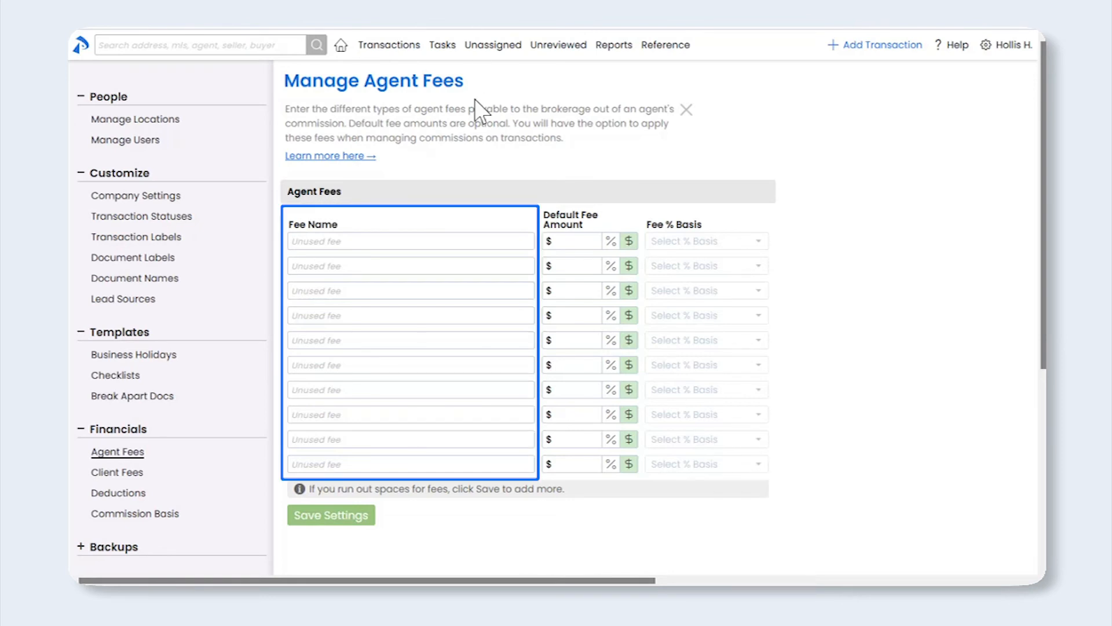
left_click(443, 244)
type("Tran")
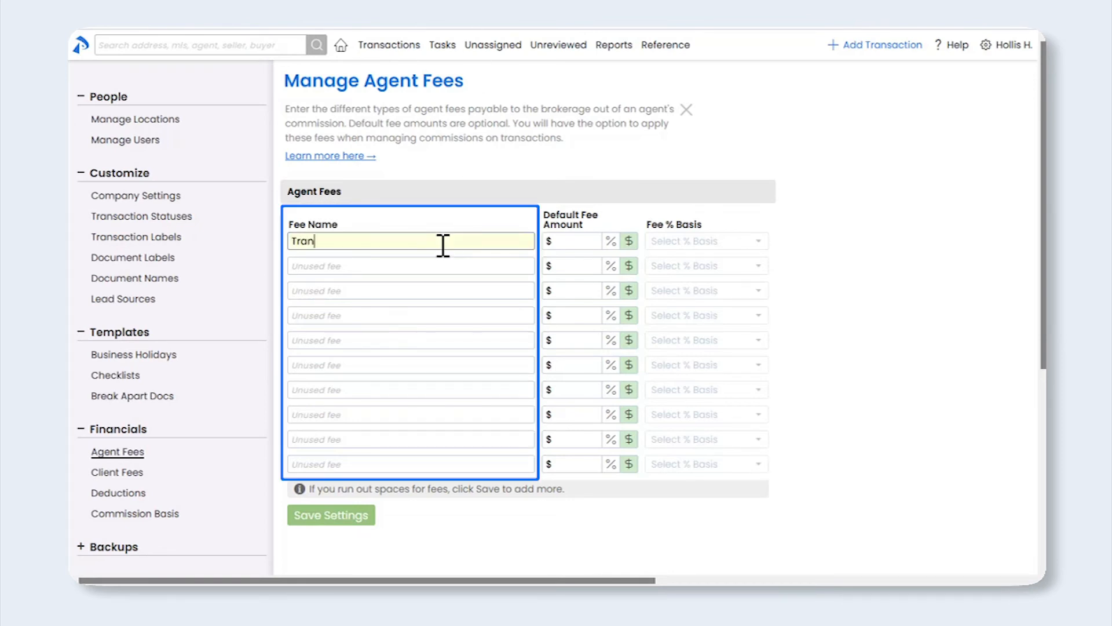
type("saction Fee")
left_click(578, 243)
type("100")
Add an agent fee named "Administrative Fee" with a default of 1.5% based on Gross Commission.
left_click(321, 268)
type("A")
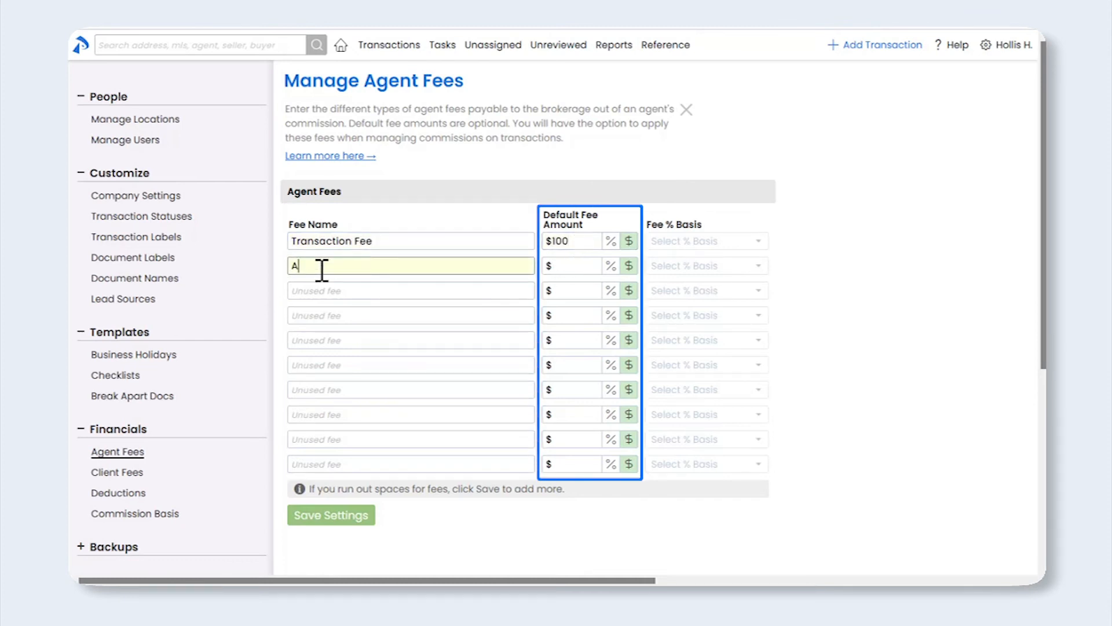
type("dministrative Fee")
key("Tab")
type("1.5")
left_click(609, 272)
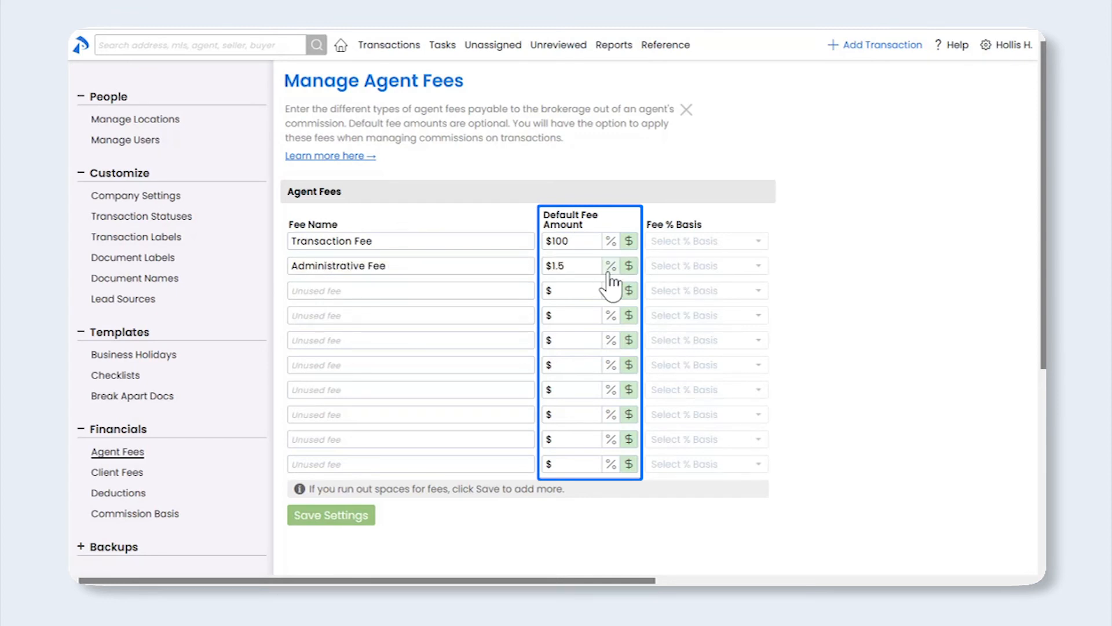
left_click(609, 272)
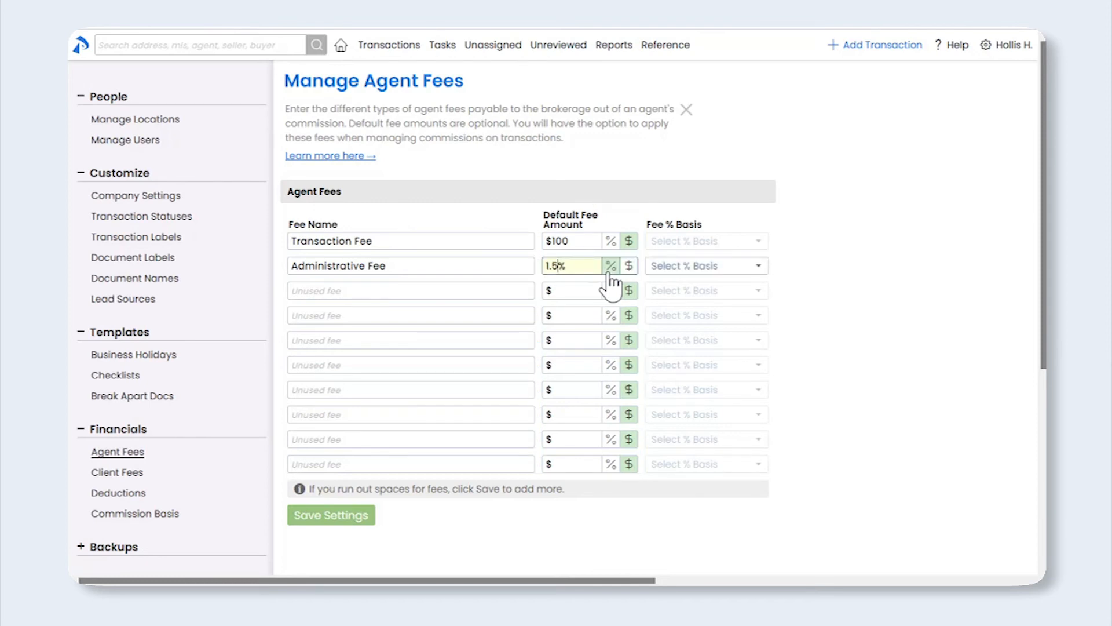
left_click(675, 271)
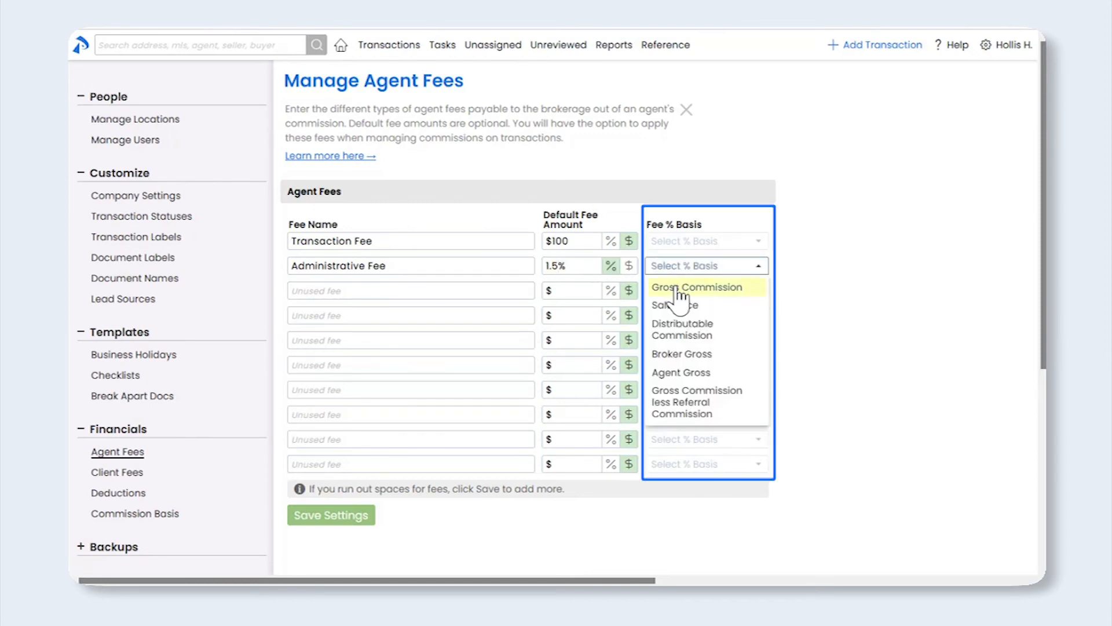
left_click(675, 286)
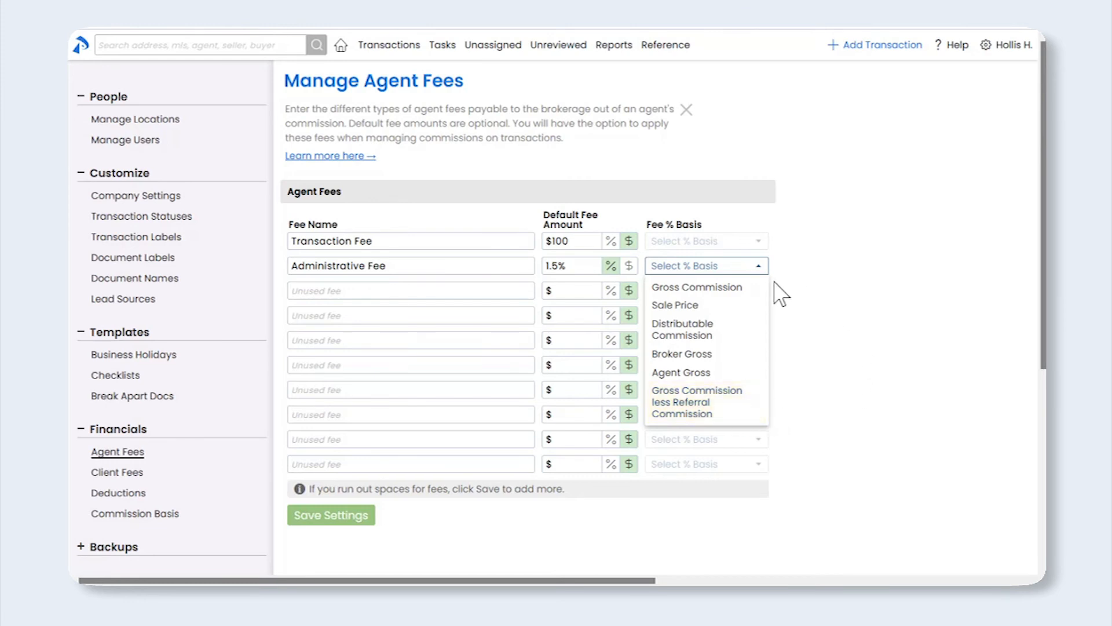
left_click(755, 285)
Add an agent fee named "FMLS Fee" with a default of 1.2% based on Sale Price.
left_click(310, 295)
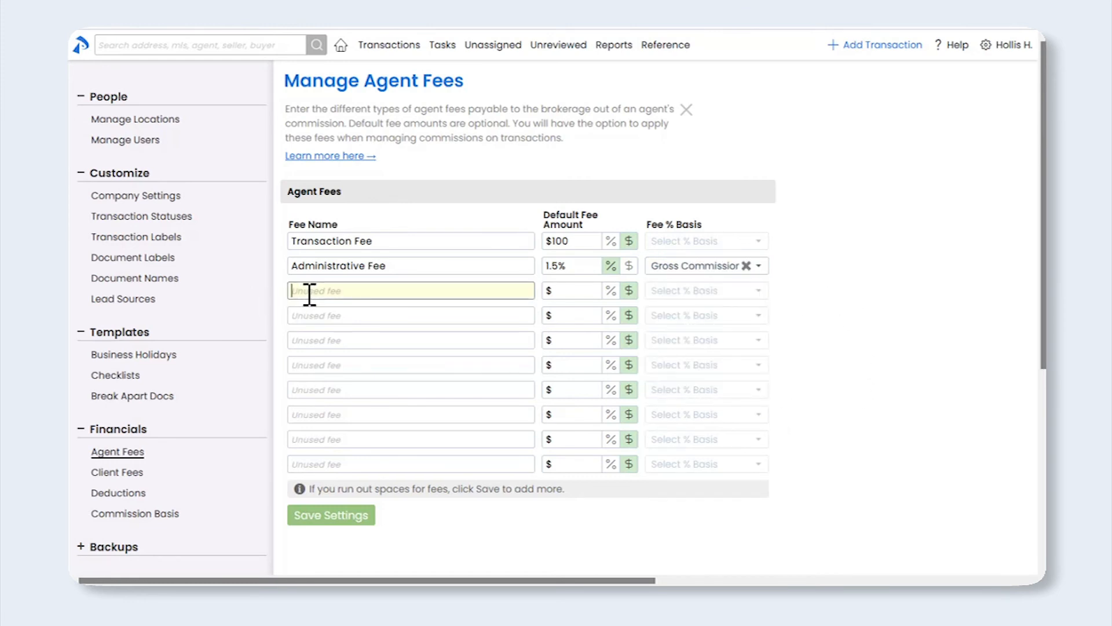
type("FMLS Fee")
left_click(562, 292)
type("1.2")
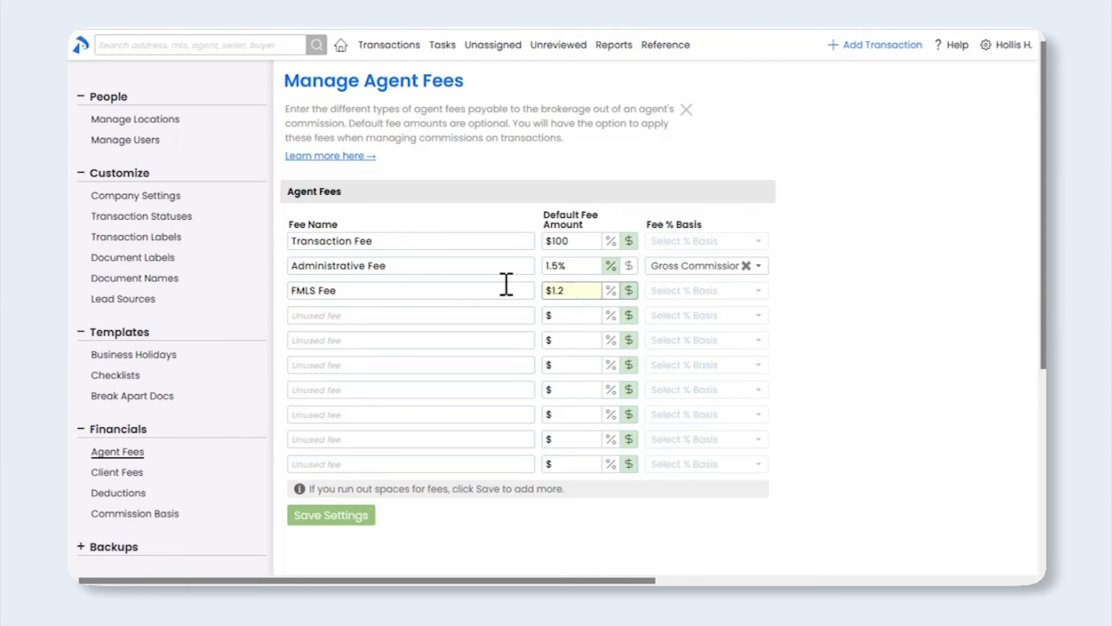
left_click(611, 290)
left_click(684, 291)
left_click(686, 331)
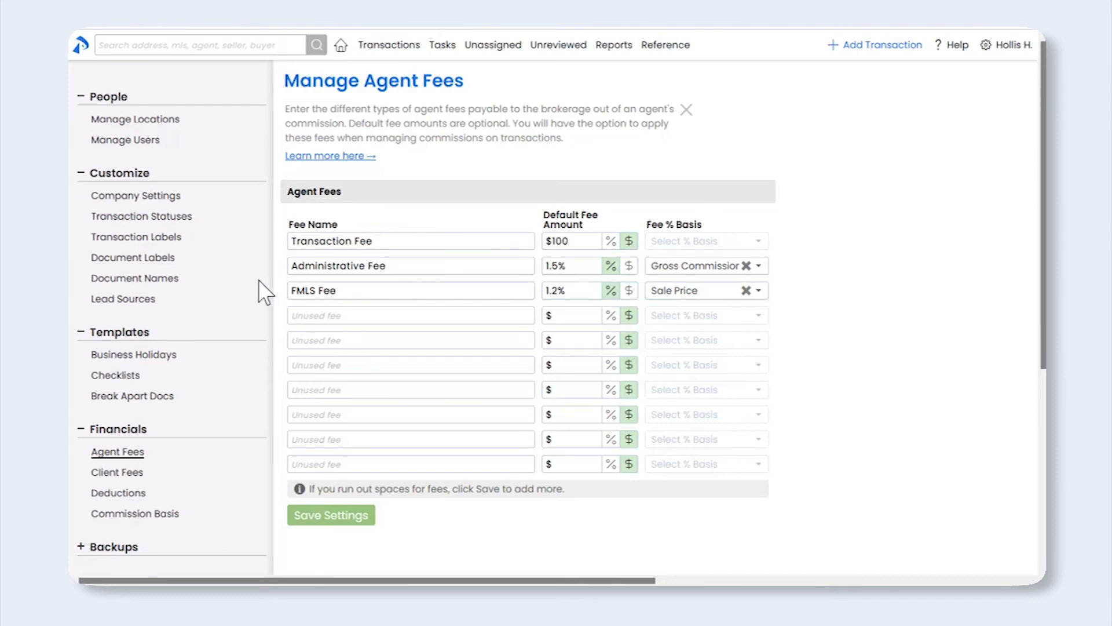
Add the agent fees "Transaction Coordinator" and "Photographer Fee" without default amounts, and save the agent fee settings.
left_click(302, 314)
type("Tra")
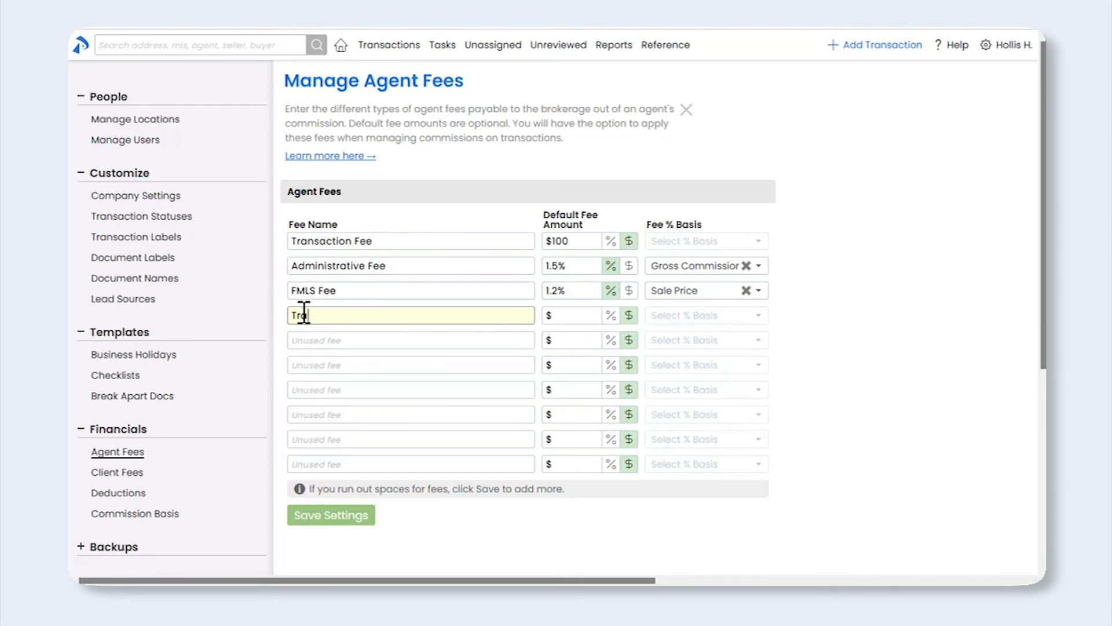
type("nsaction Coordinator")
left_click(294, 337)
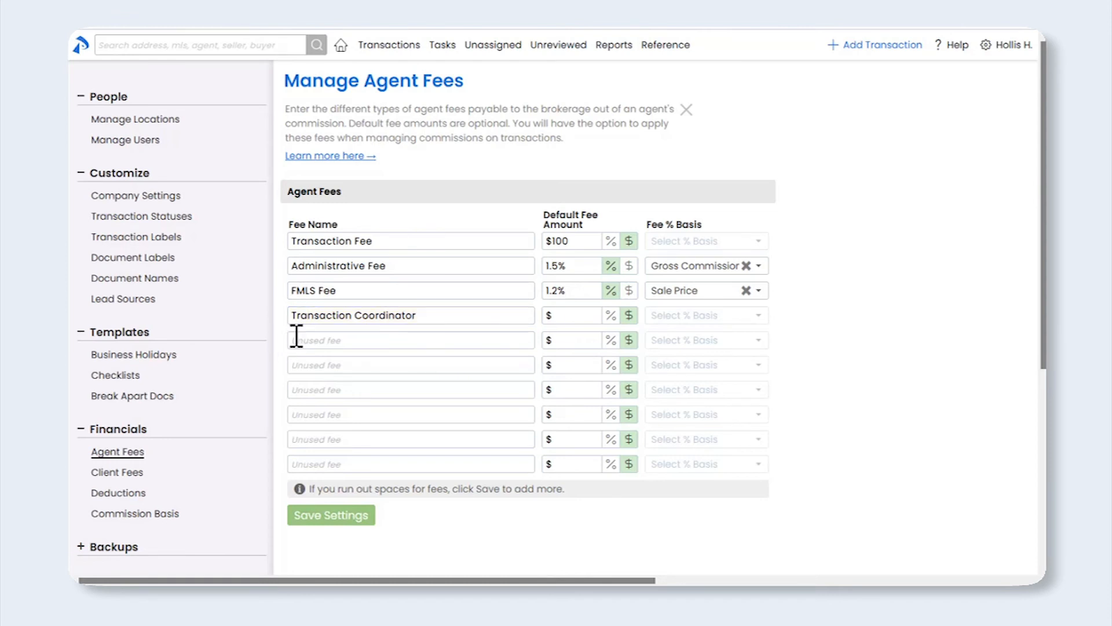
type("Photogr")
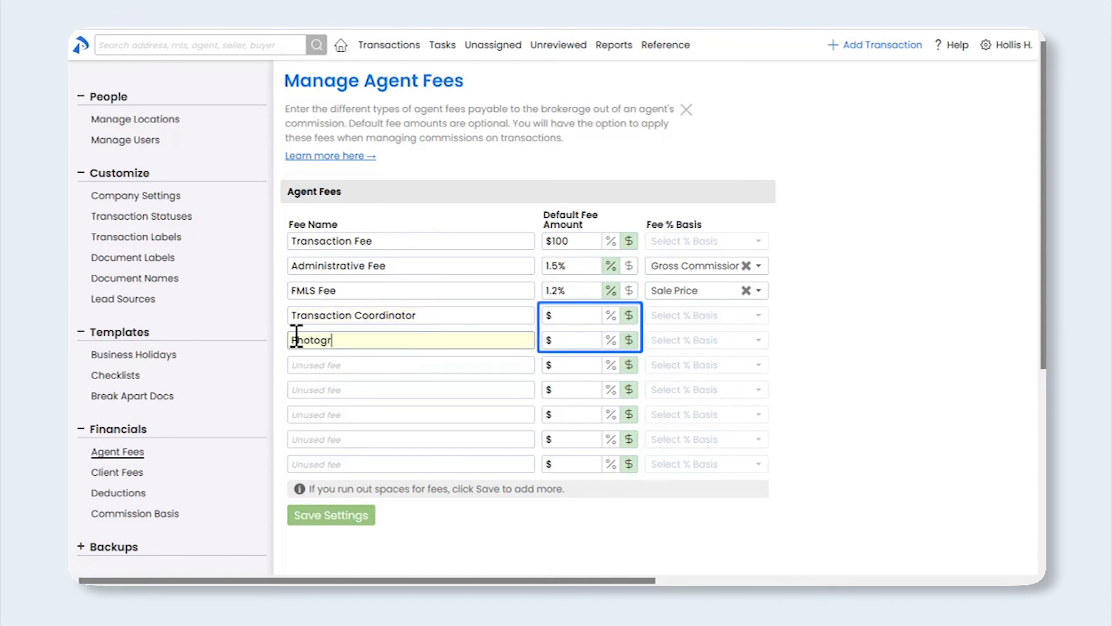
type("apher Fee")
left_click(283, 338)
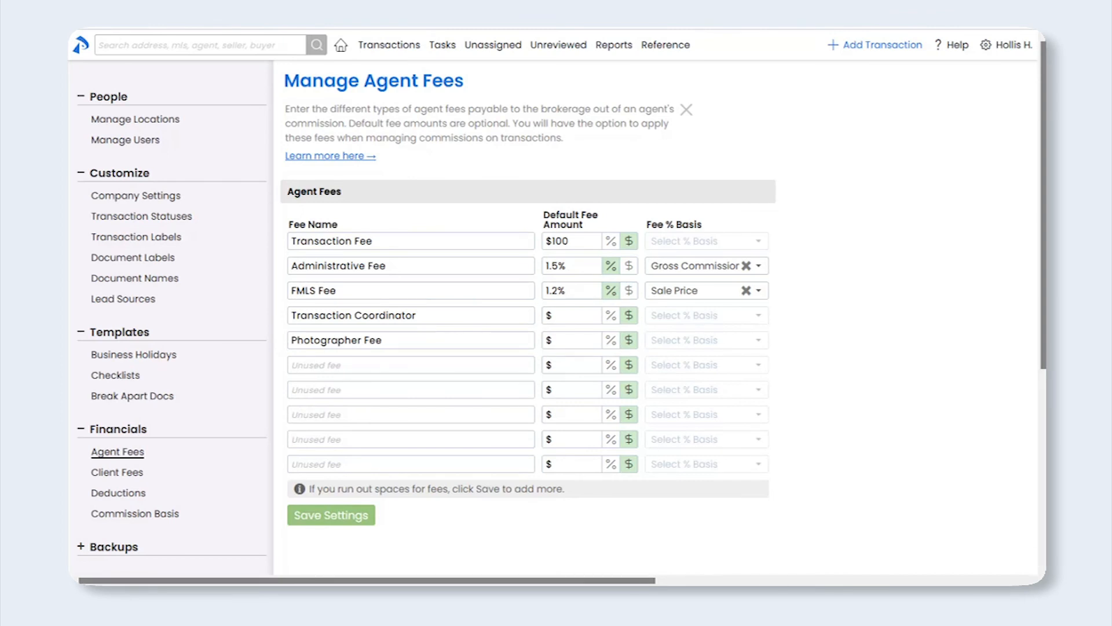
left_click(367, 521)
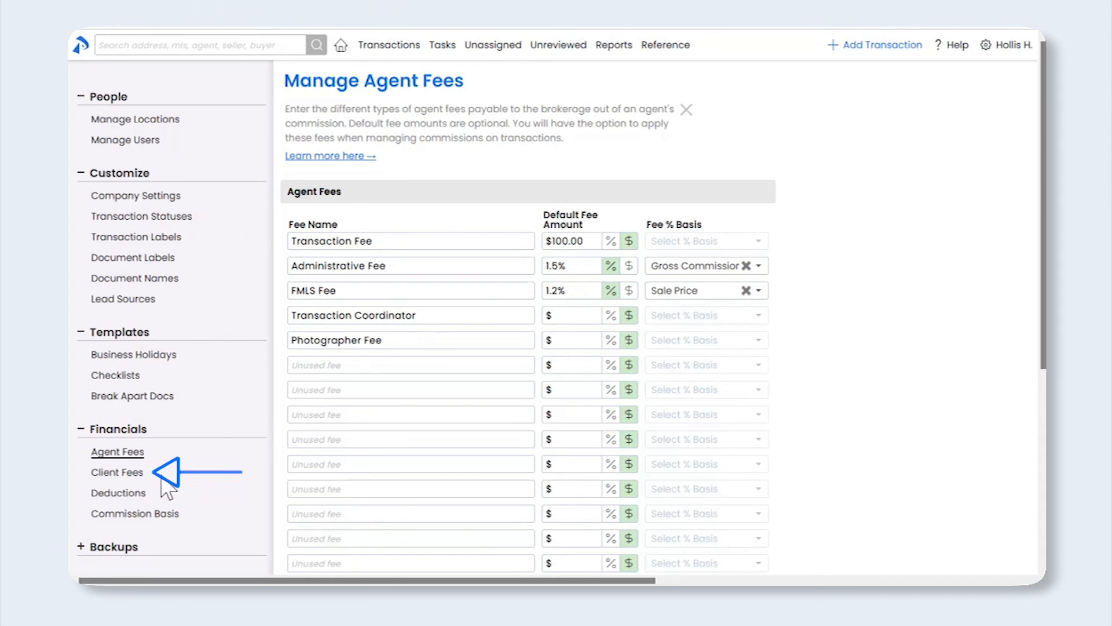
Open the client fees settings and add a "State Fee" with a default amount of $150.
left_click(134, 477)
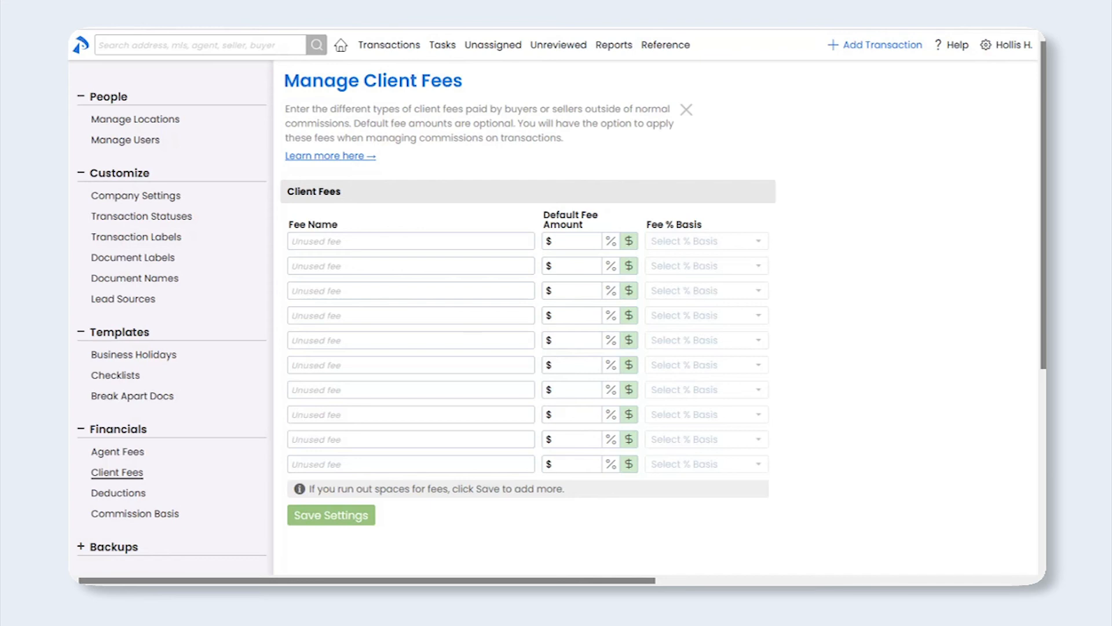
left_click(394, 241)
type("State ")
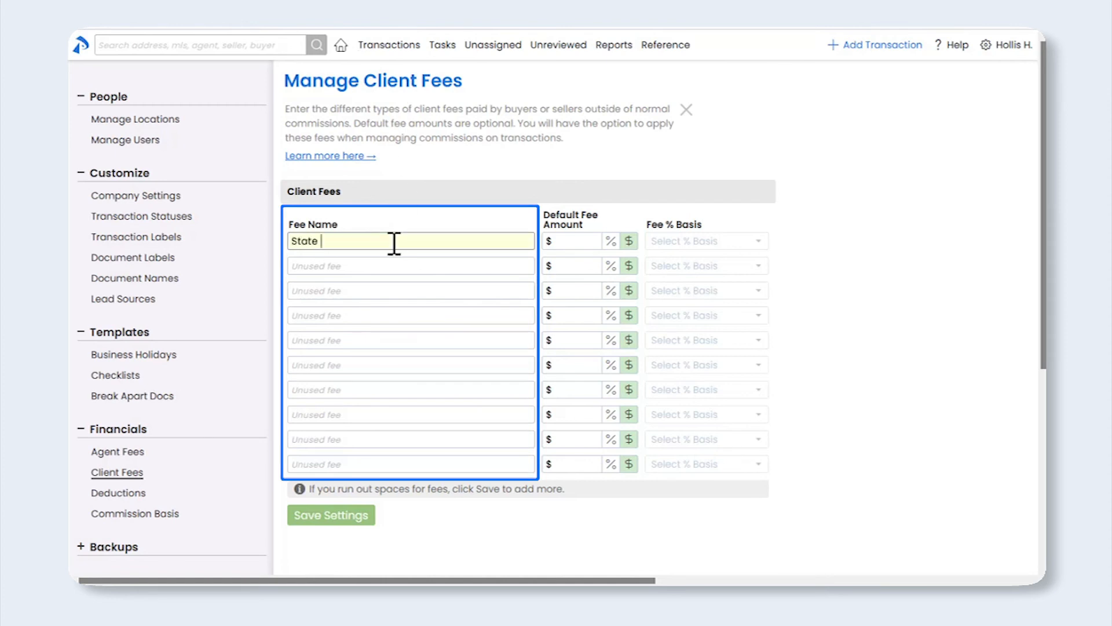
type("Fee")
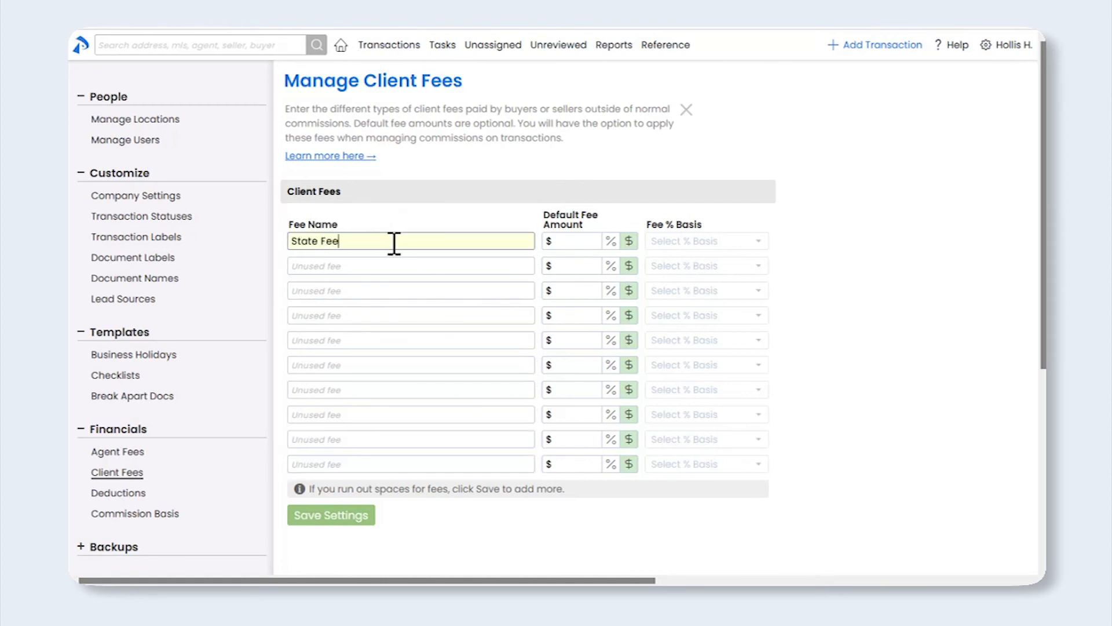
left_click(562, 242)
type("150")
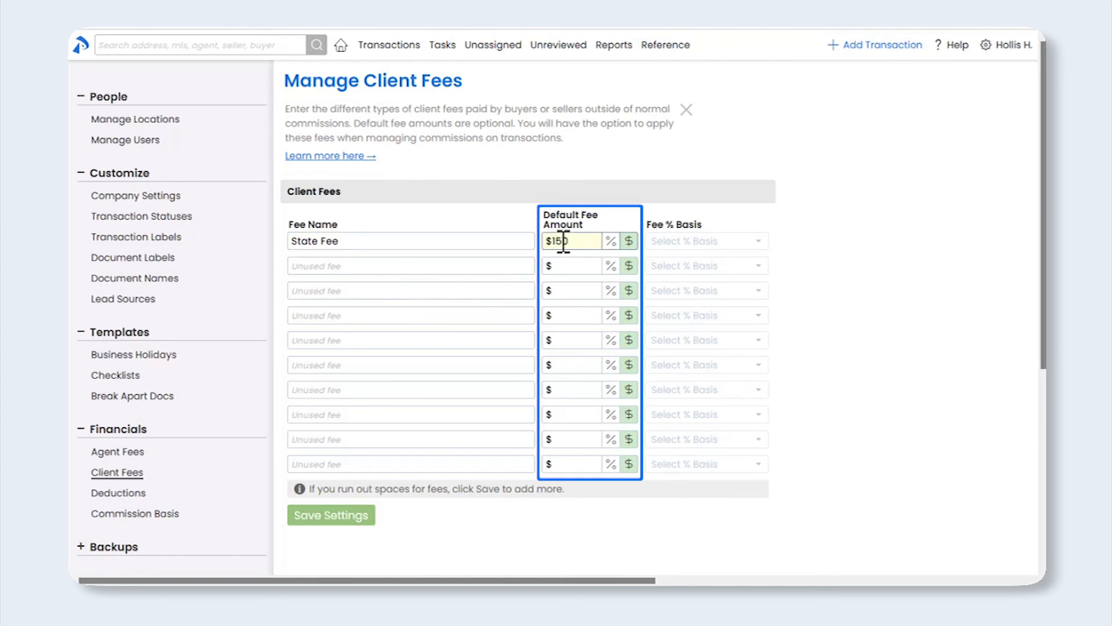
Add a client fee named "Transaction Fee" with a default of 2% based on Gross Commission.
left_click(291, 265)
type("Transact")
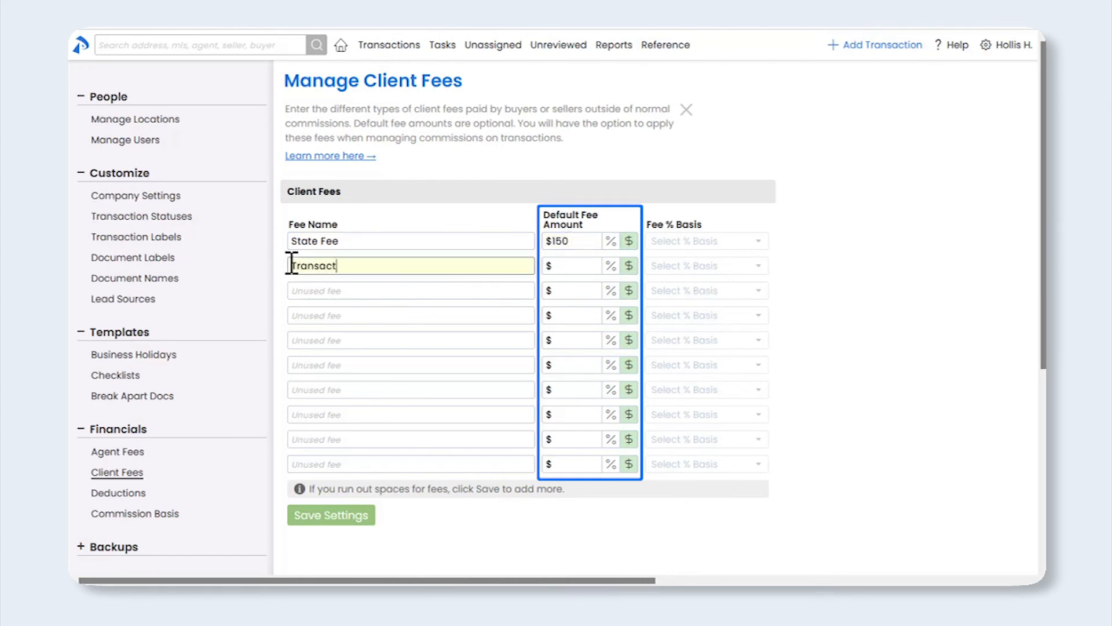
type("ion Fee")
left_click(602, 269)
type("2")
left_click(611, 266)
left_click(660, 267)
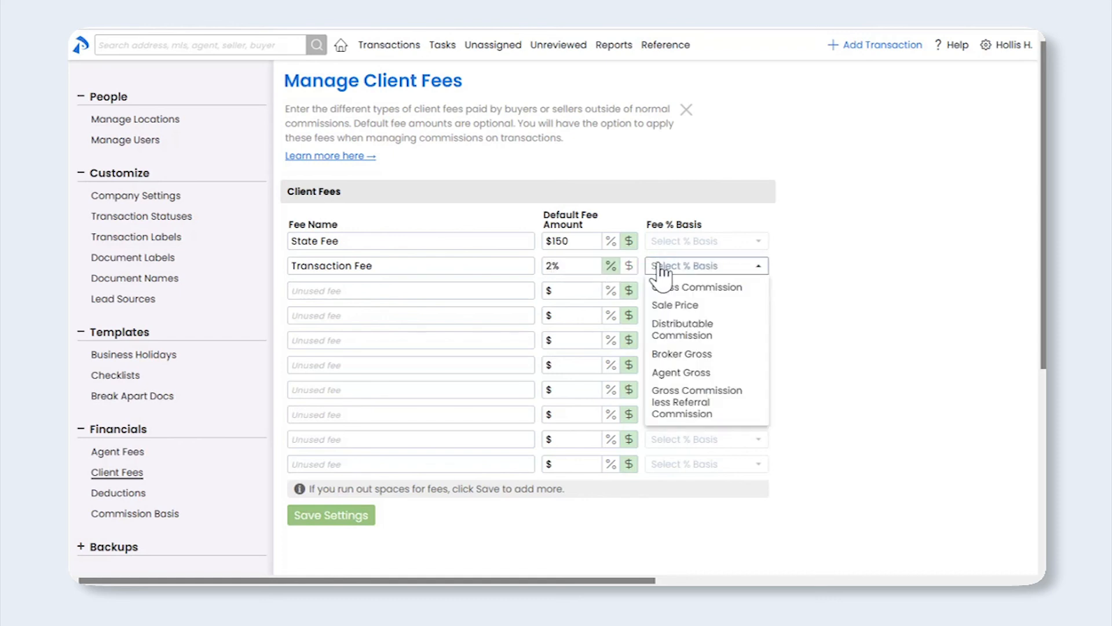
left_click(687, 287)
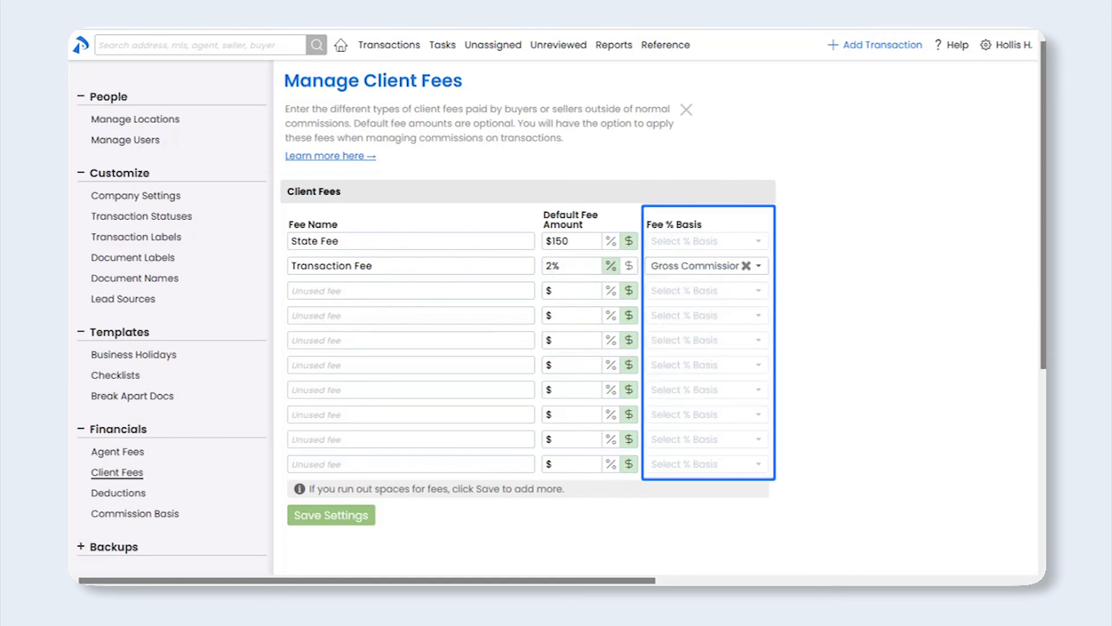
Add a client fee named "Agent Bonus" without a default amount and save the client fee settings.
left_click(298, 290)
type("Agent Bonus")
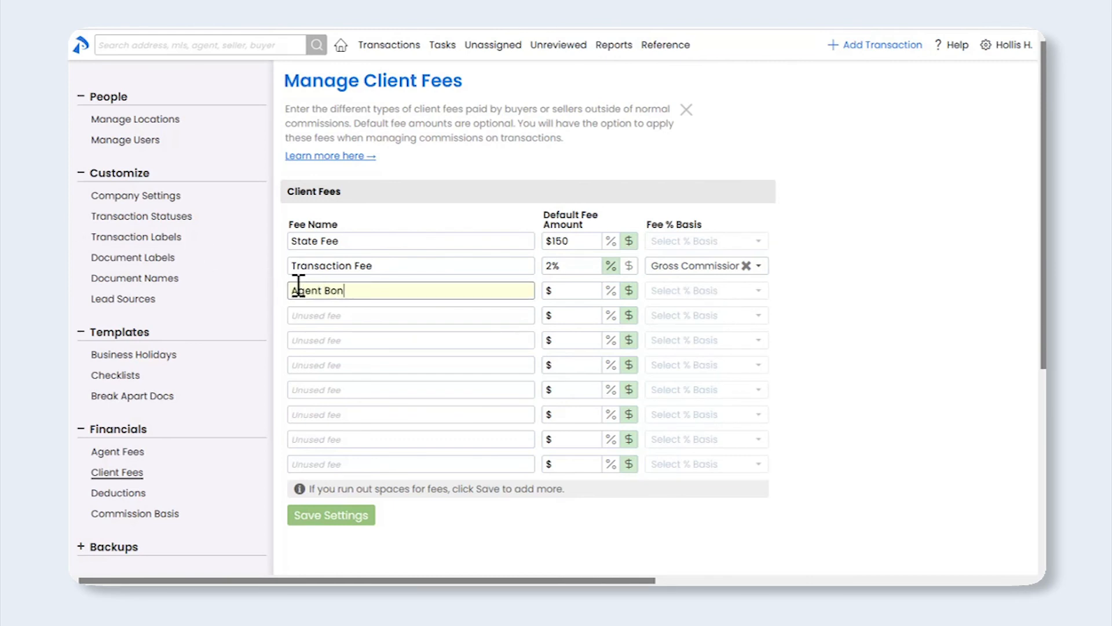
left_click(283, 307)
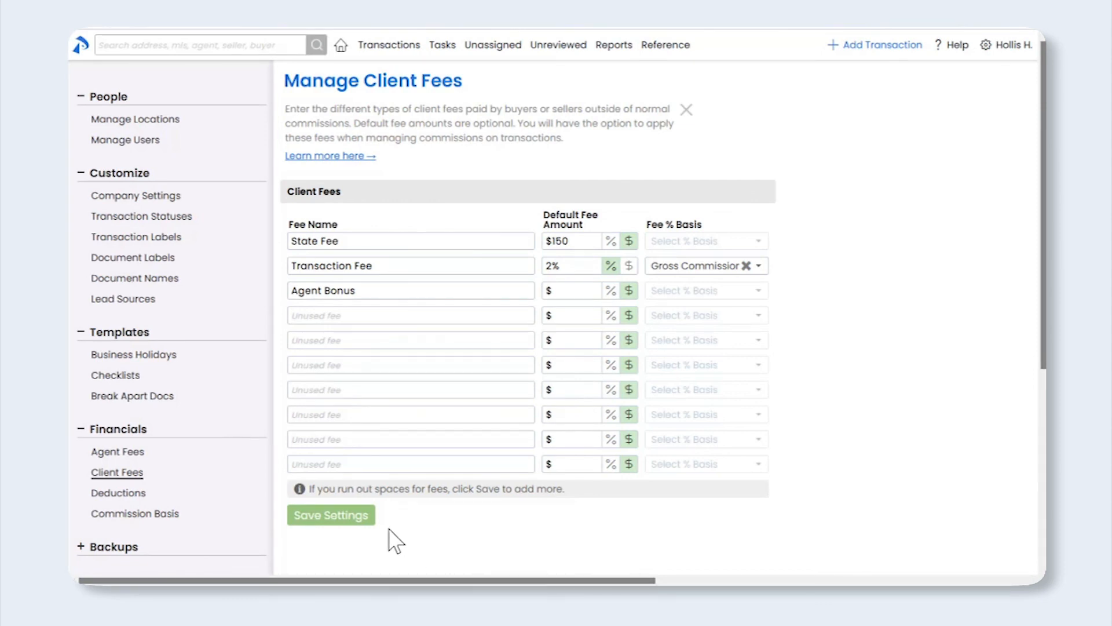
left_click(364, 523)
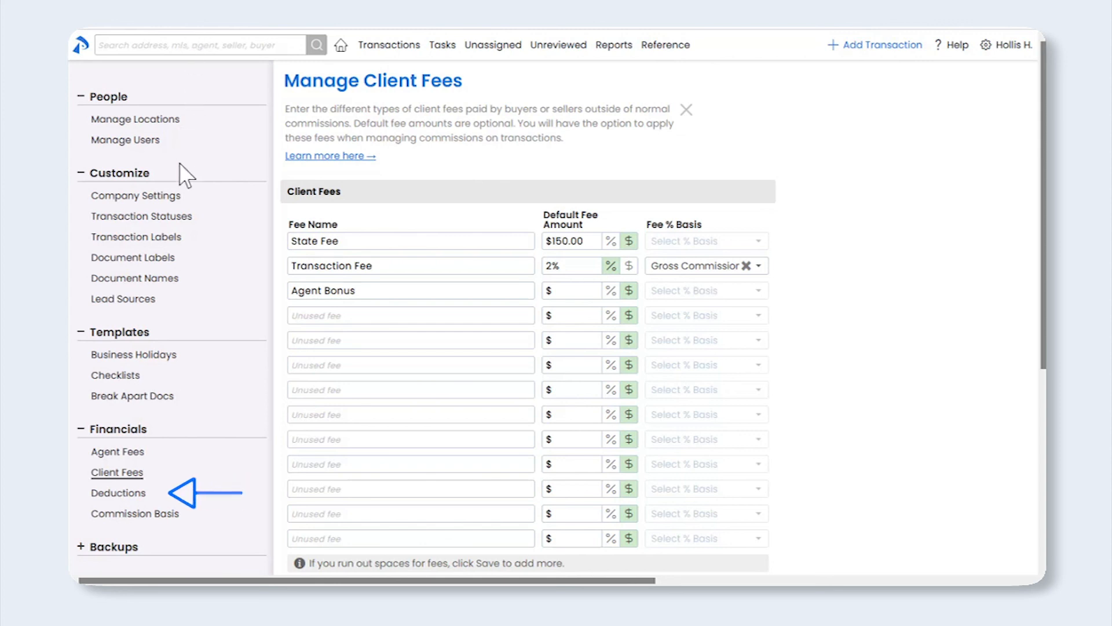
Open the deductions settings and add a "Charitable Contribution" deduction with a default amount of $100.
left_click(144, 491)
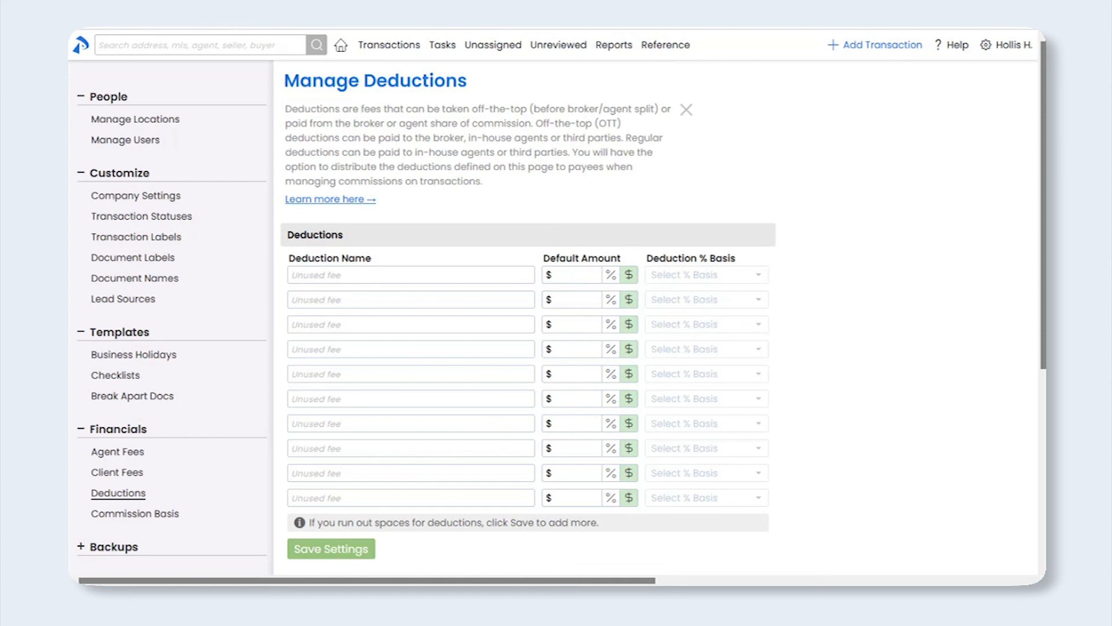
left_click(428, 275)
type("Charitable Contribution")
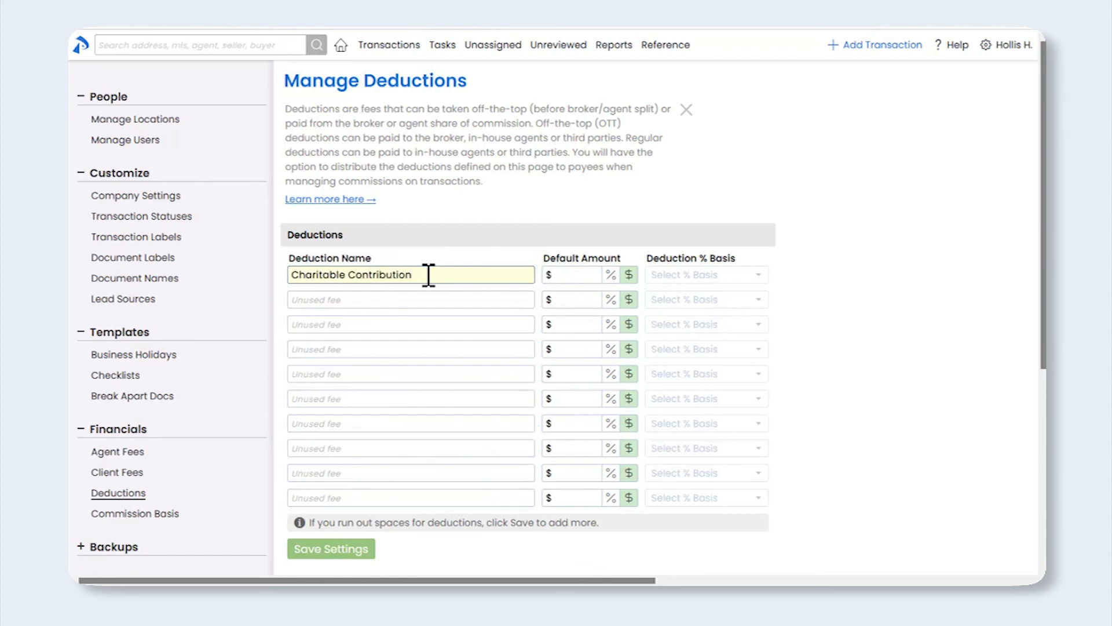
left_click(561, 276)
type("100")
left_click(803, 328)
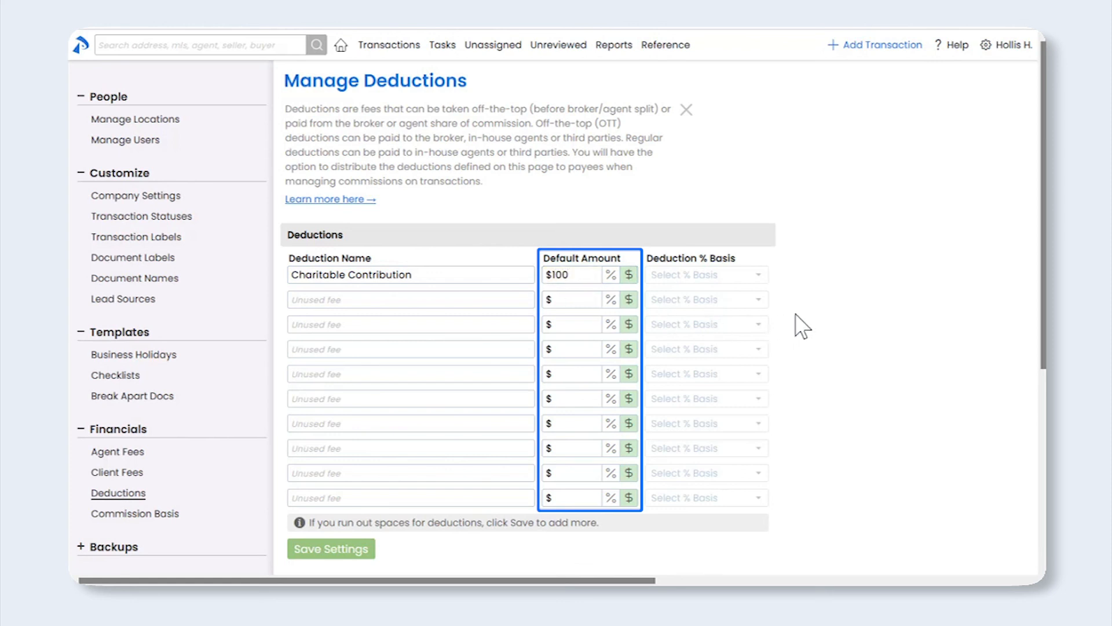
Add a deduction named "Home Warranty Fee" with a default of .5% based on Agent Gross.
left_click(309, 300)
type("Home Warranty Fee")
left_click(565, 302)
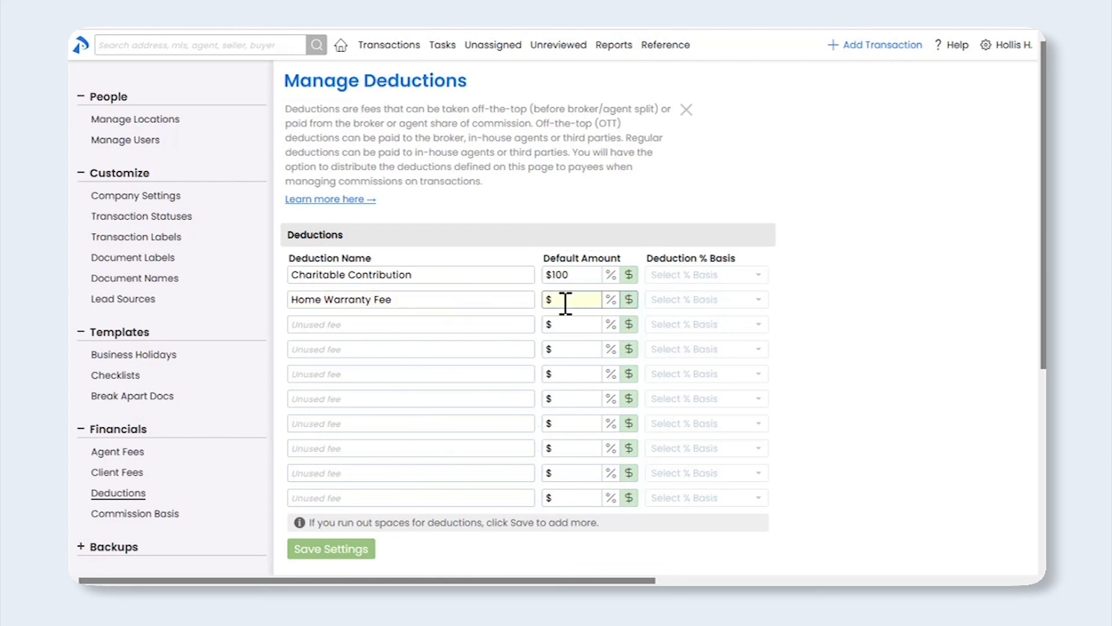
type(".5")
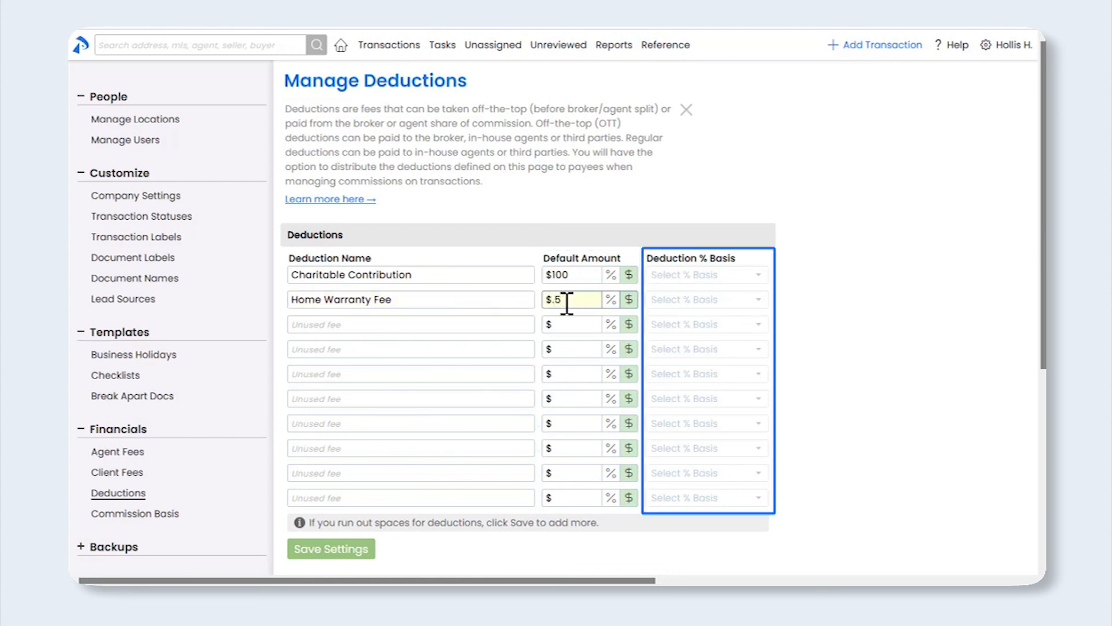
left_click(609, 301)
left_click(675, 302)
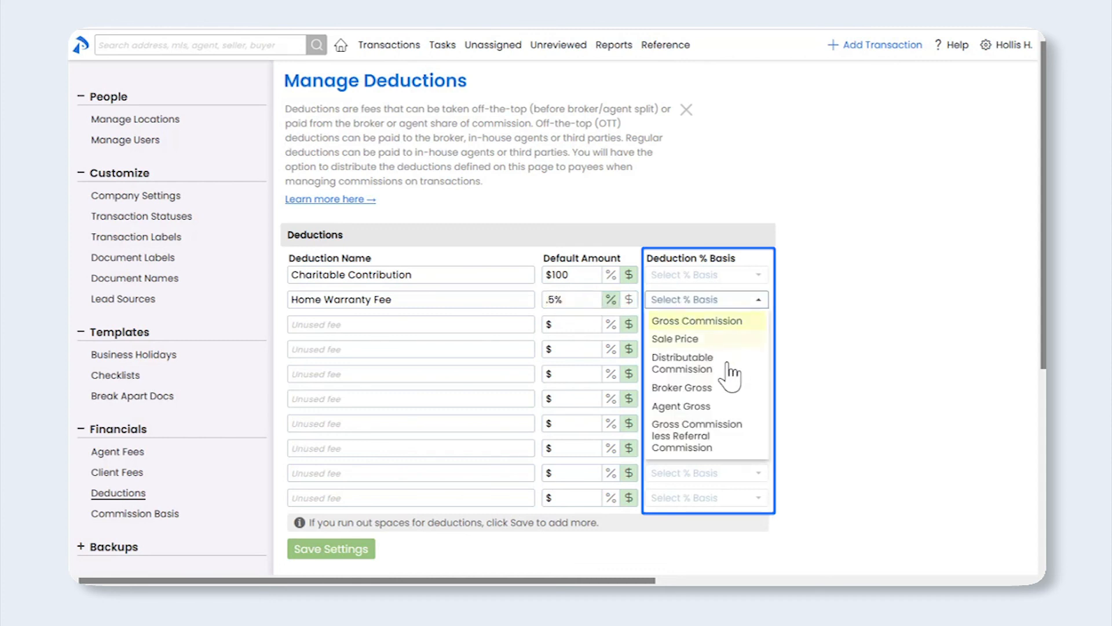
left_click(731, 406)
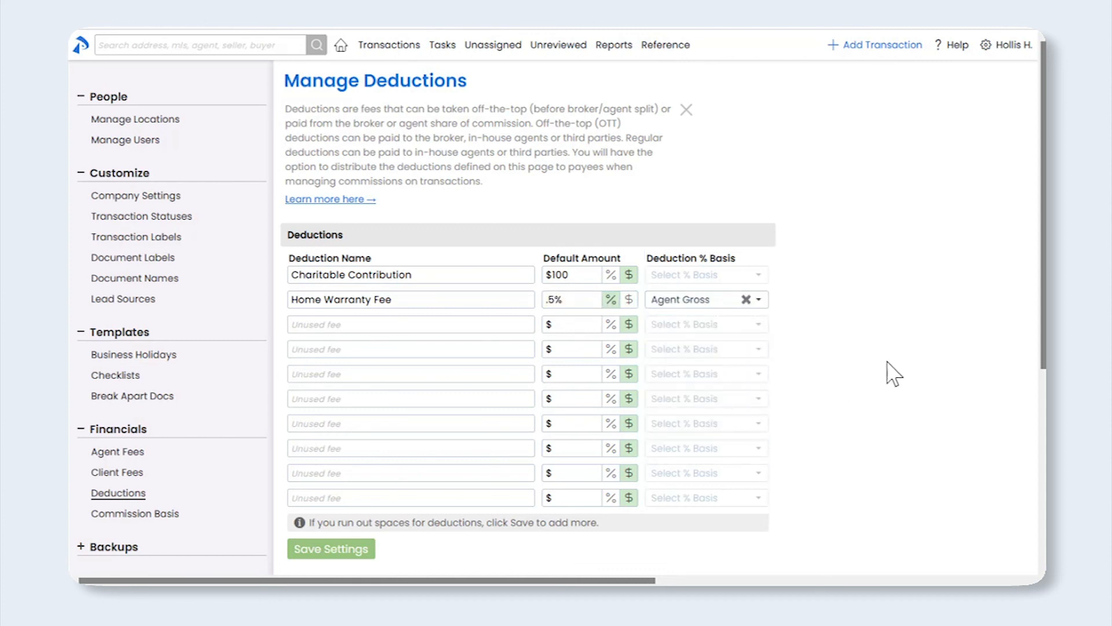
Add a deduction named "Assistant Fee" without a default amount and save the deductions settings.
left_click(316, 324)
type("Assistant Fee")
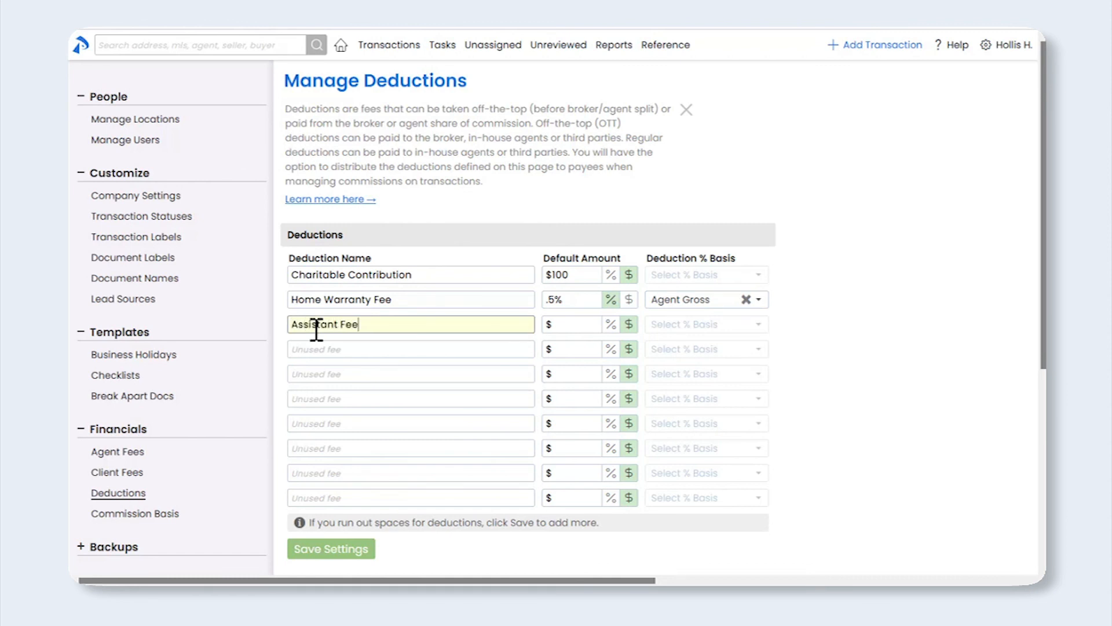
left_click(280, 338)
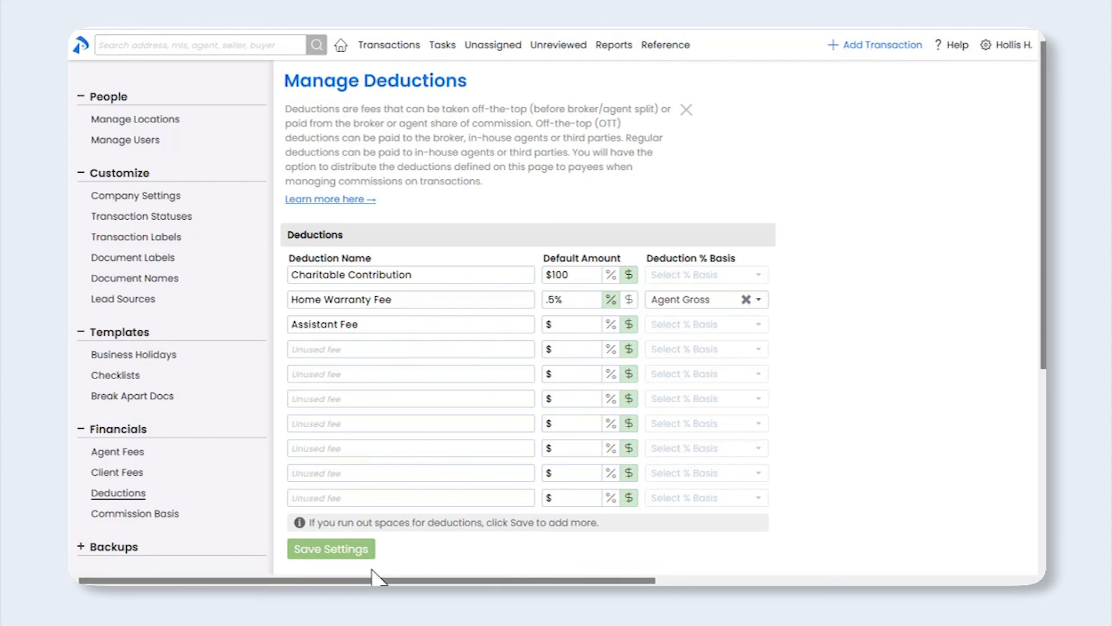
left_click(357, 558)
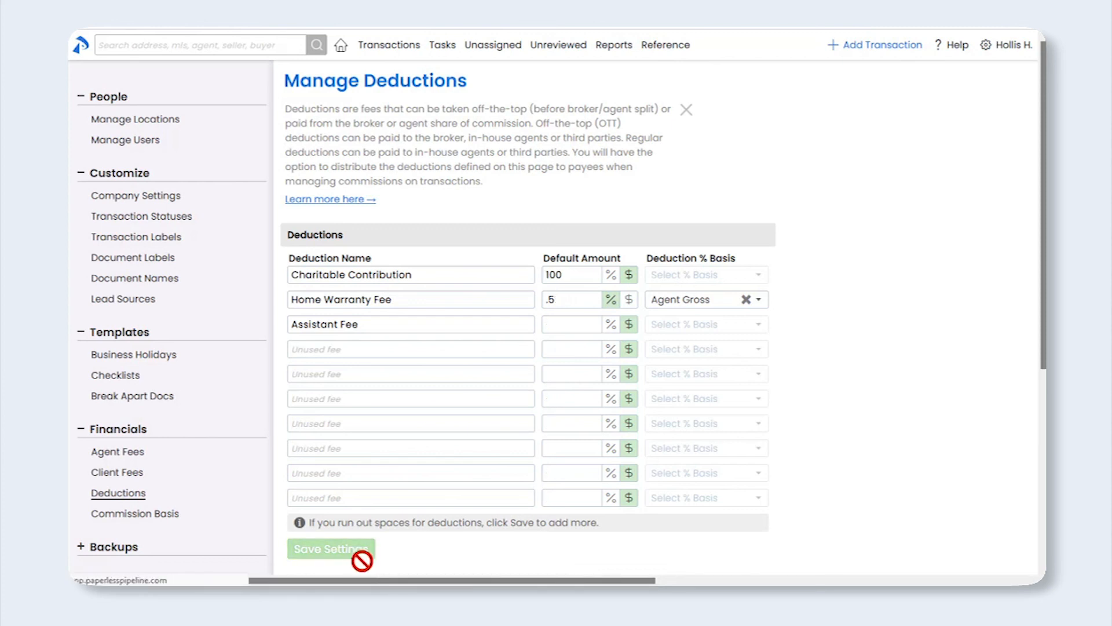